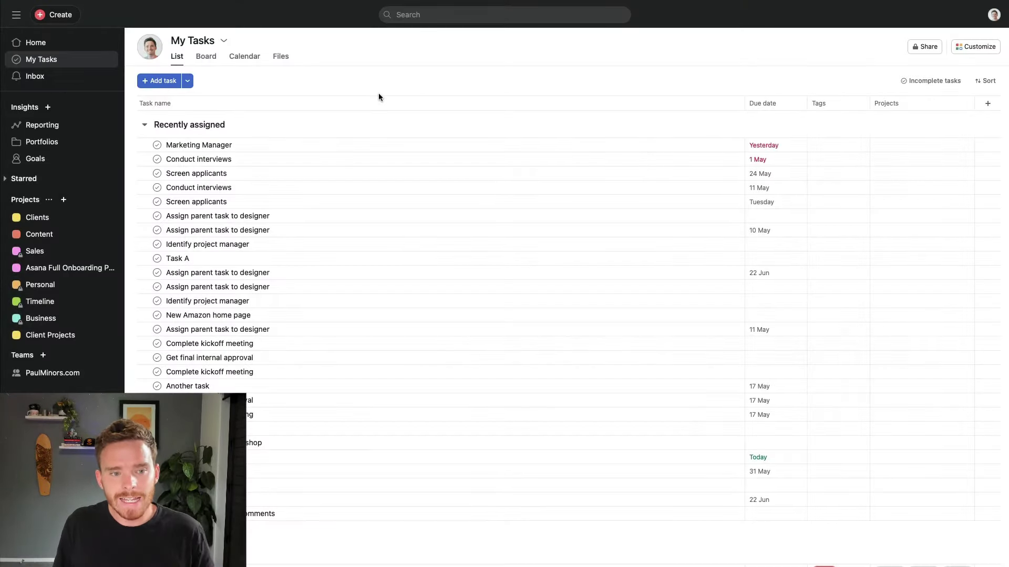
Step: Create a new task named Test in My Tasks
click(370, 147)
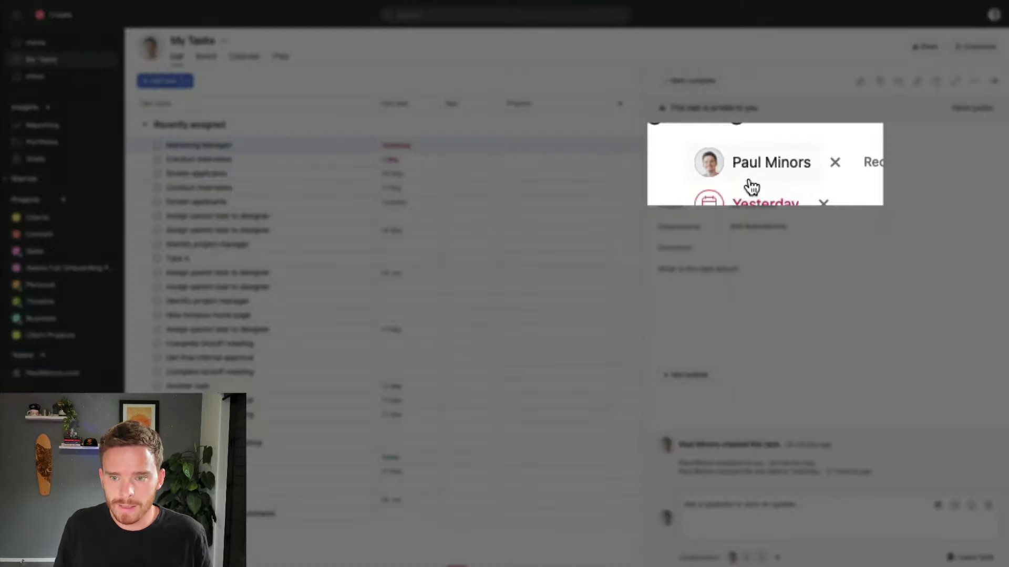
mouse_move(752, 187)
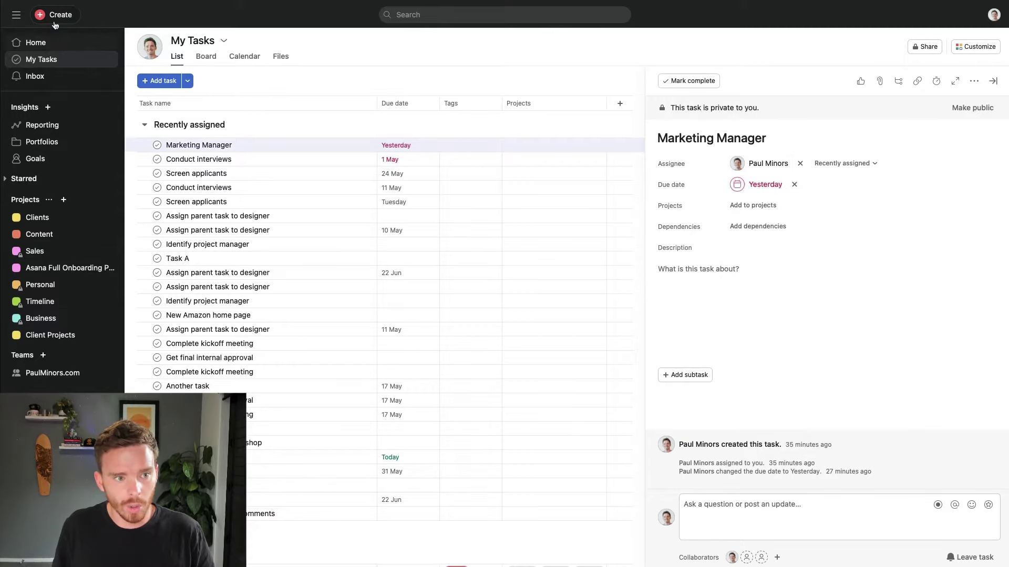
click(54, 20)
click(122, 19)
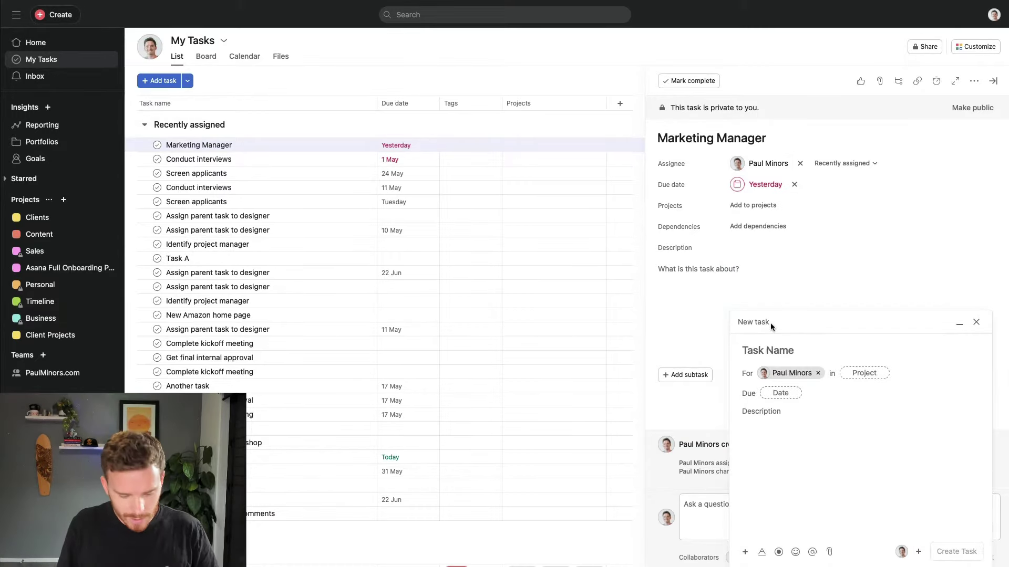
text(Test)
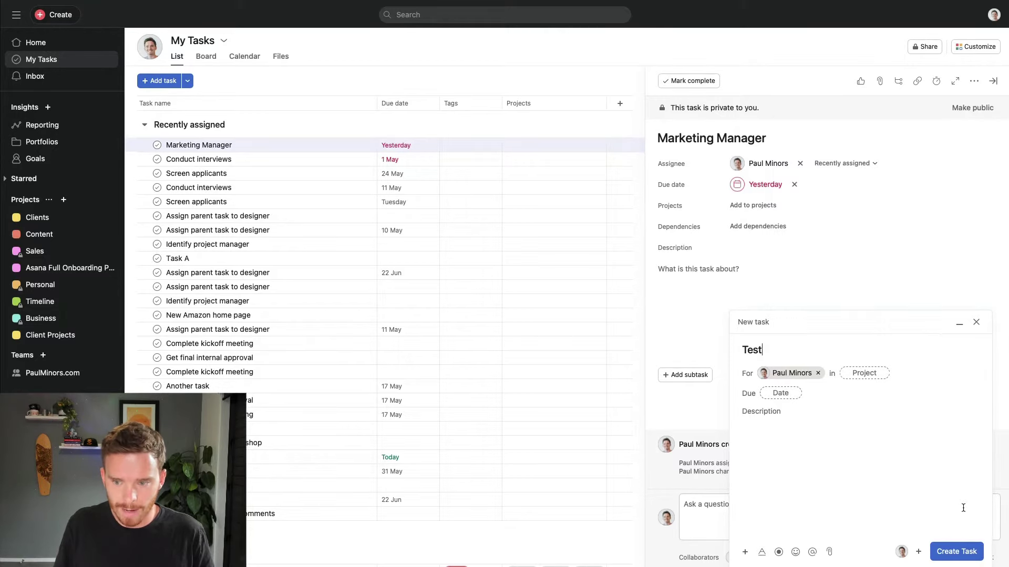
click(956, 551)
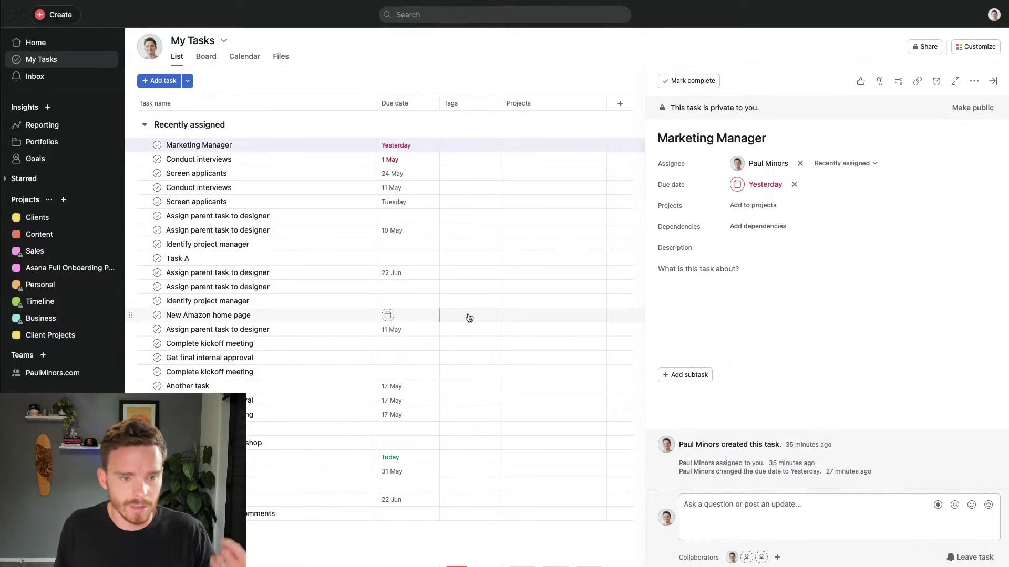
Step: Give the Test task a subtask named Subtask and close the details
click(213, 145)
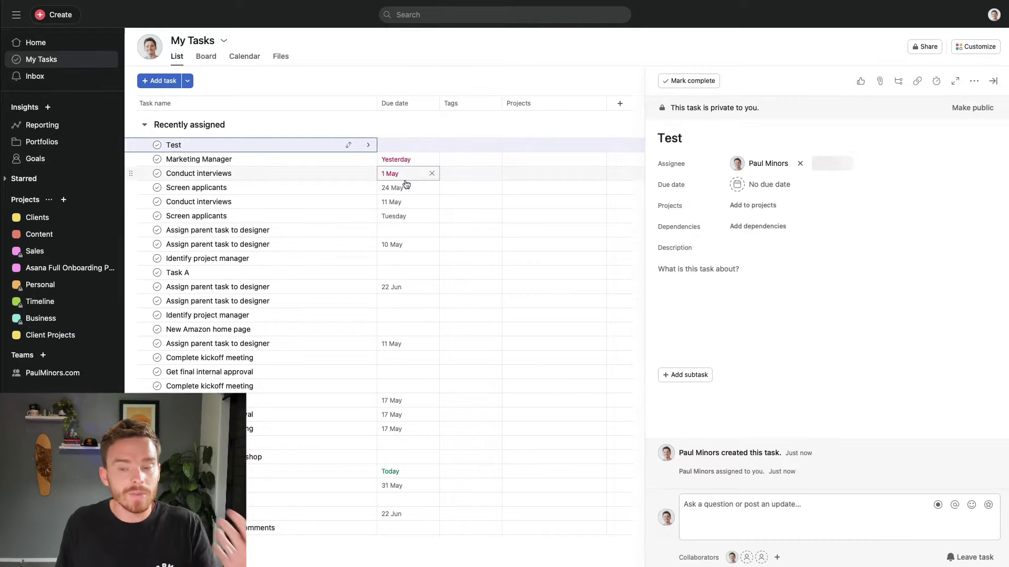
click(685, 375)
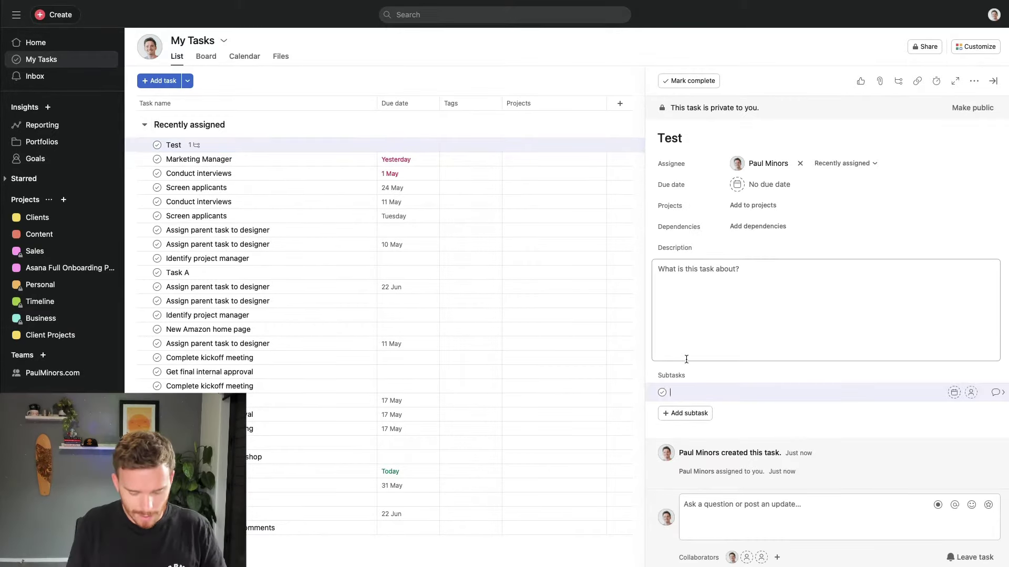
text(Subtask)
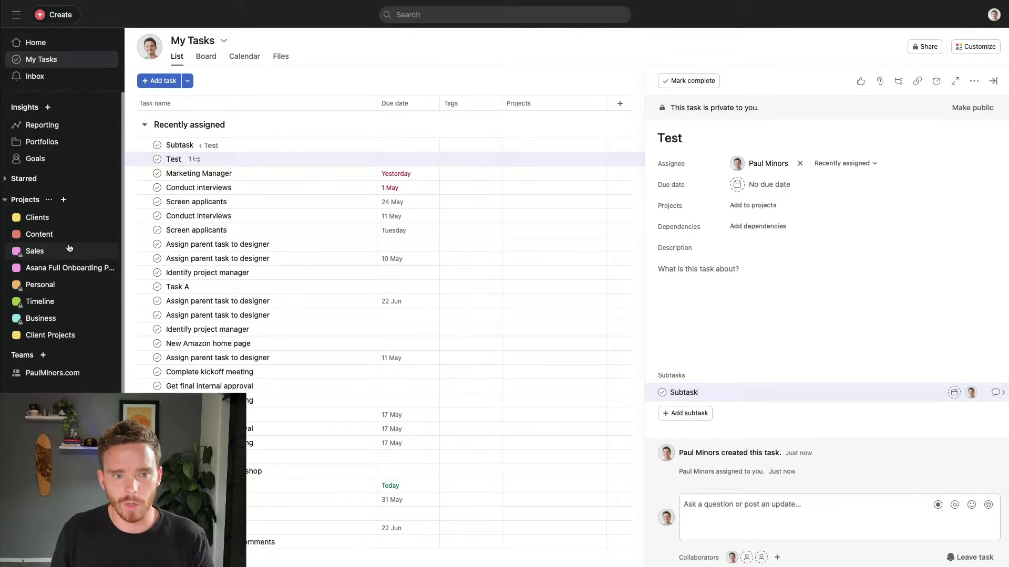
key(Escape)
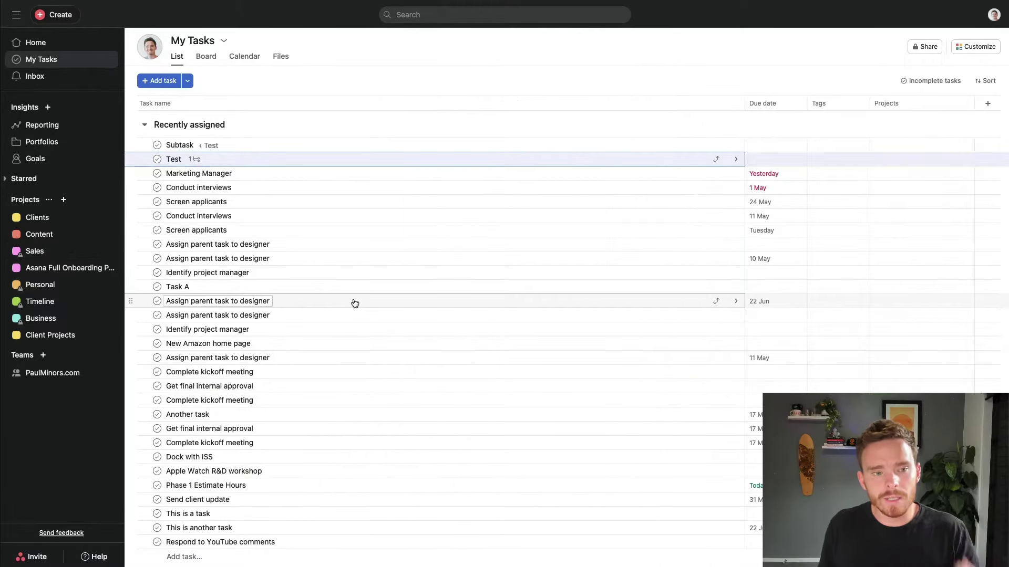
Step: Collapse and re-expand Recently assigned, then open the Subtask task's details
click(145, 126)
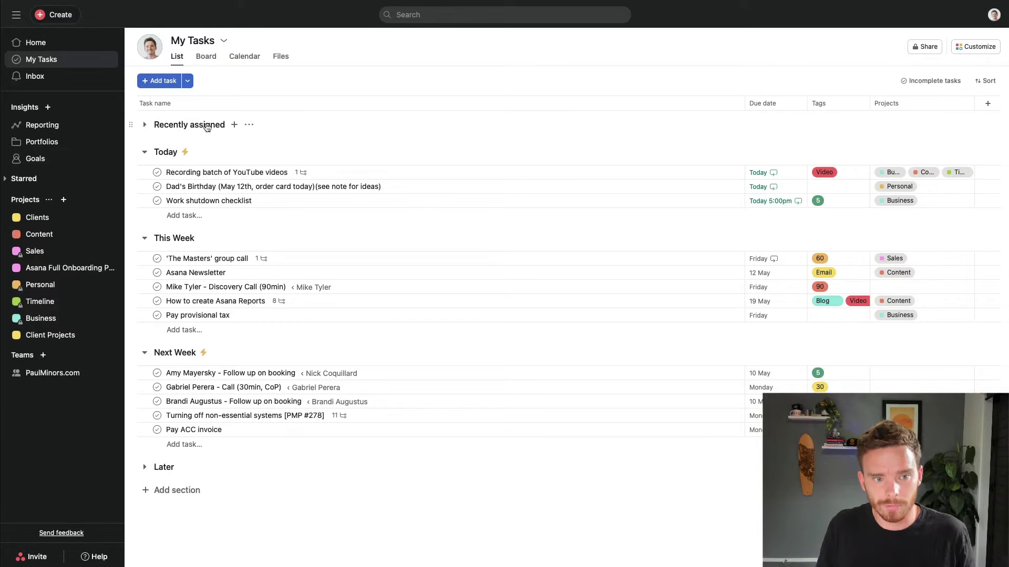
click(158, 135)
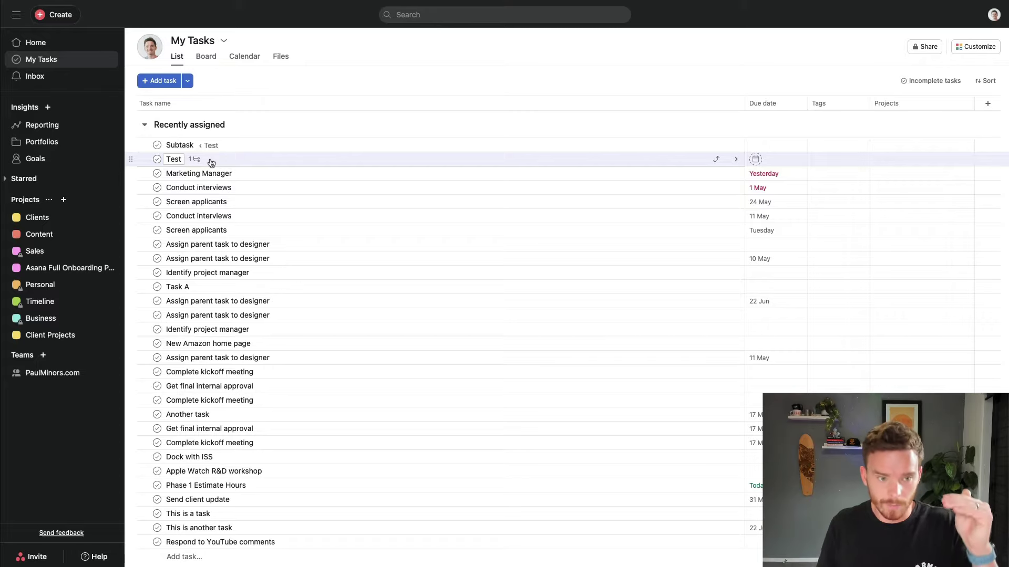
click(151, 128)
click(156, 134)
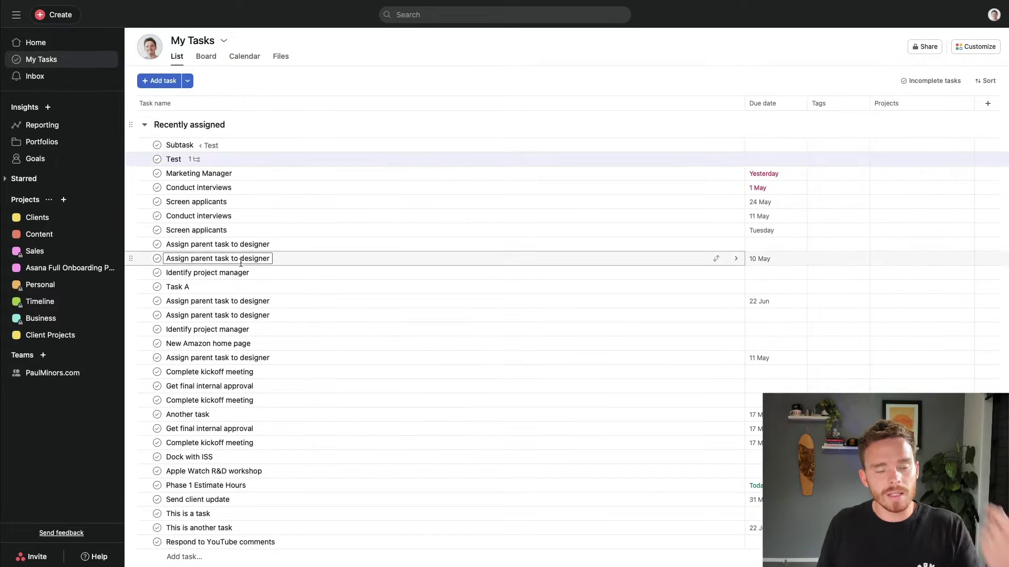
click(256, 145)
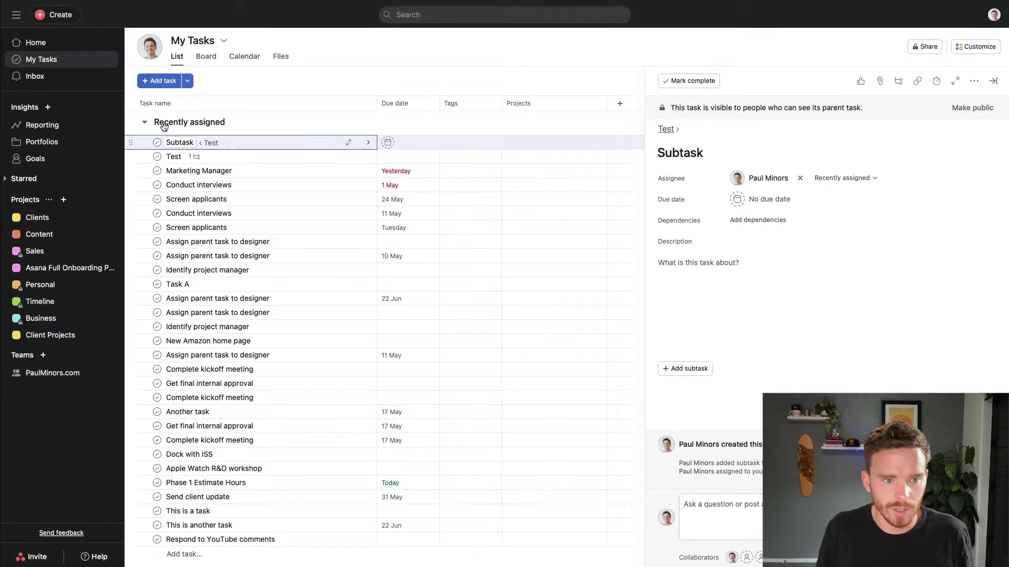
Step: Collapse Recently assigned, Today, This Week and Next Week, then close the Subtask details
click(143, 123)
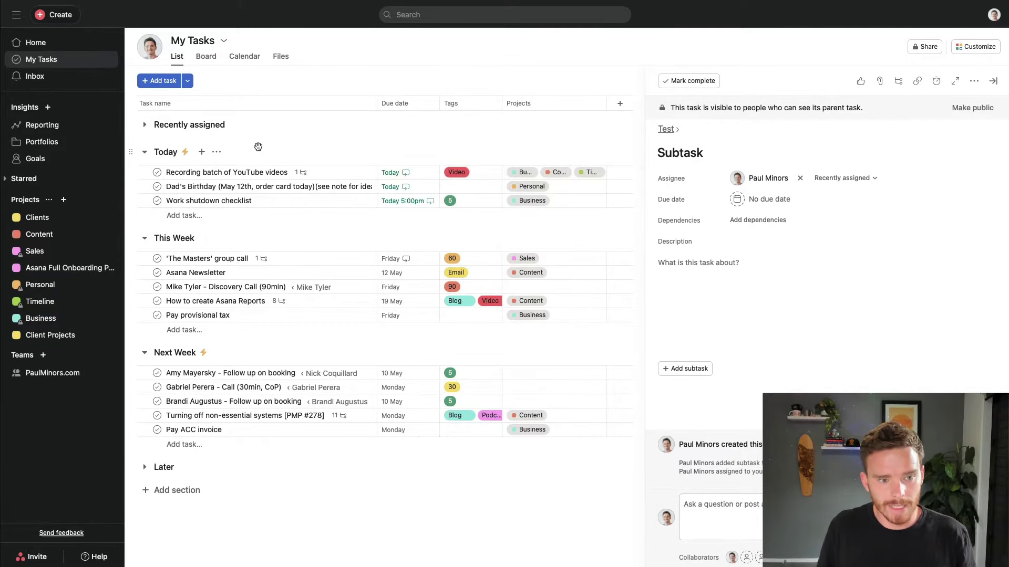
click(144, 238)
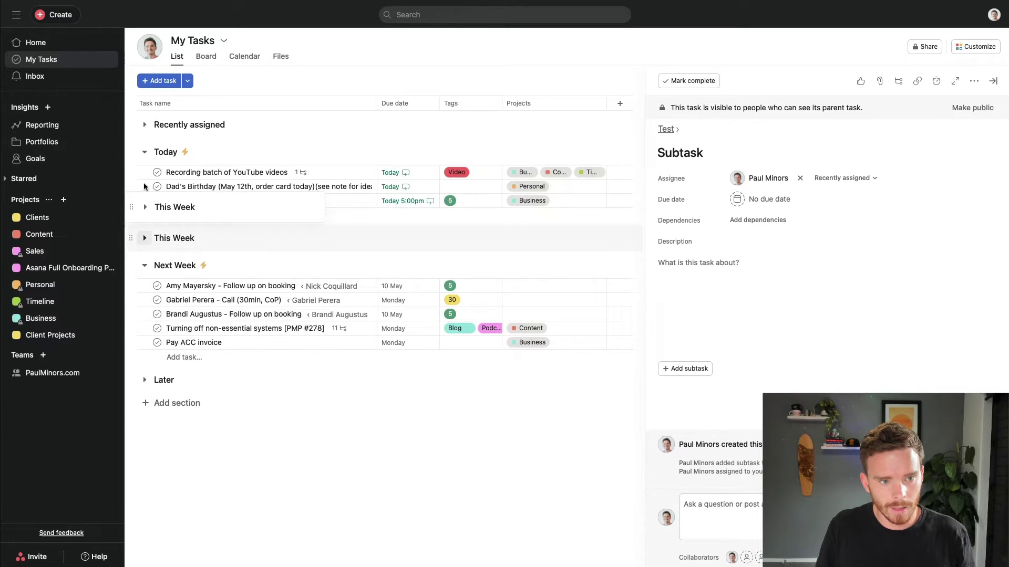
click(144, 152)
click(145, 181)
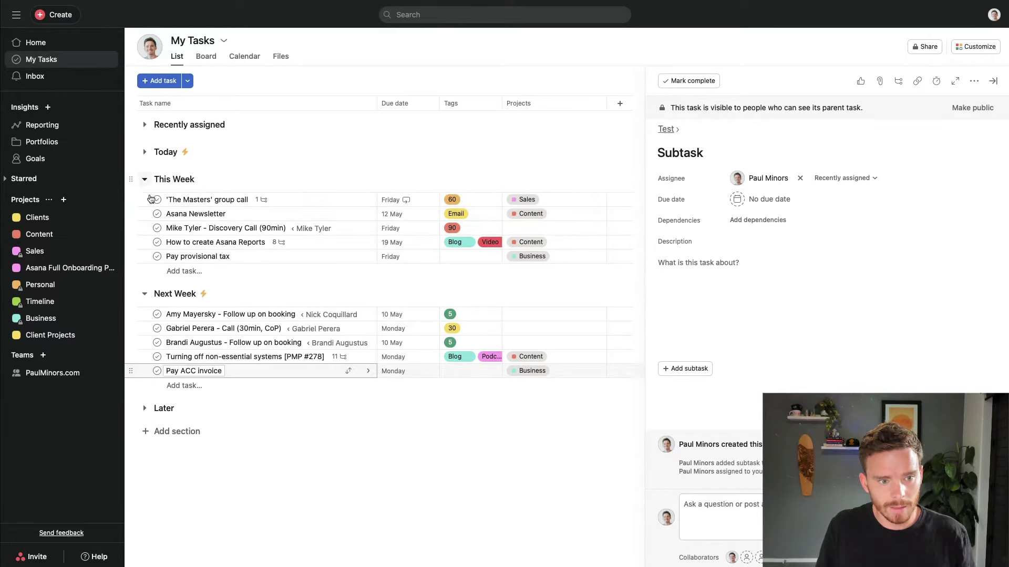
click(144, 179)
click(145, 206)
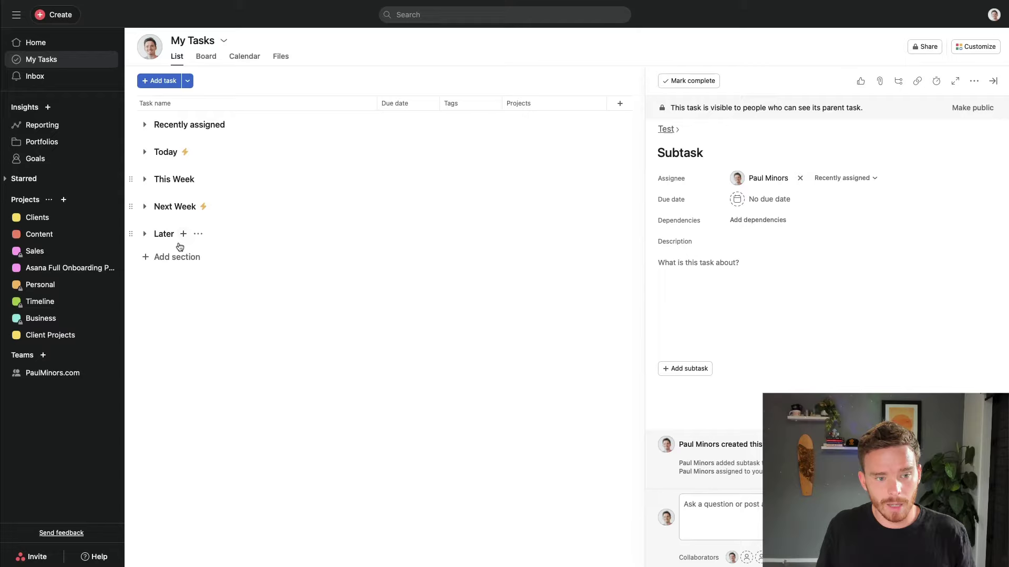
click(196, 371)
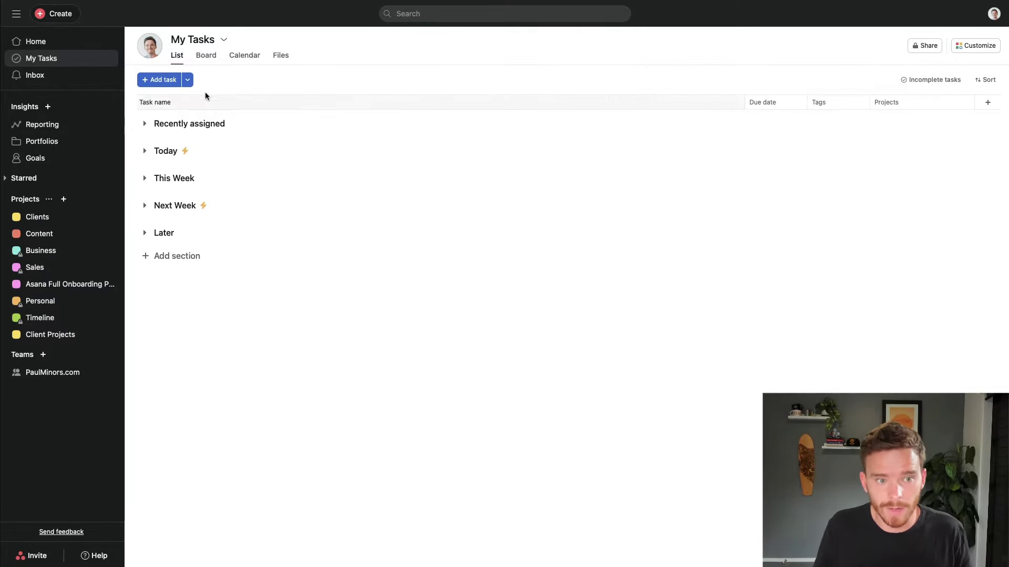
Step: Add a new My Tasks section named 'This is a section'
click(187, 80)
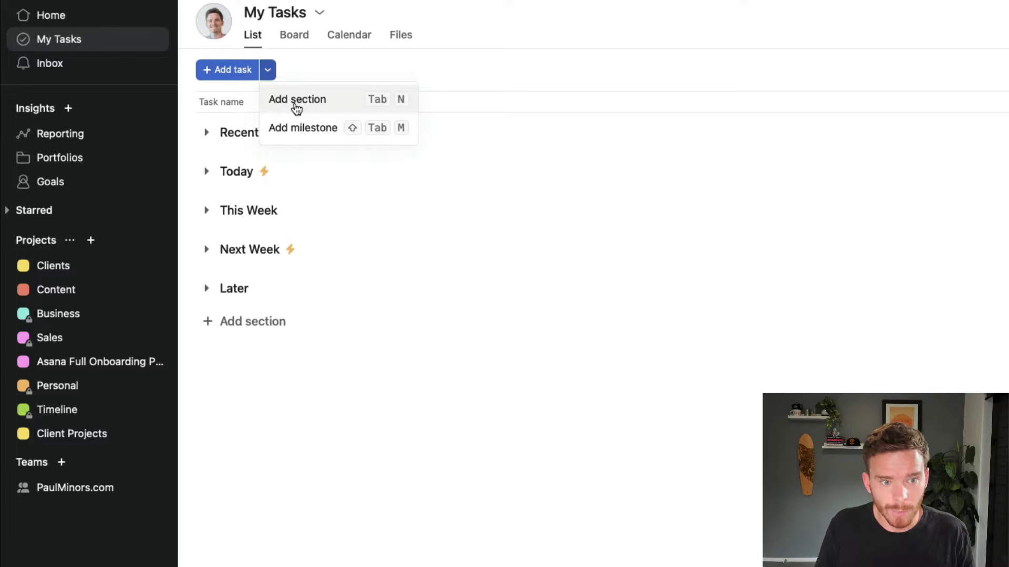
click(248, 325)
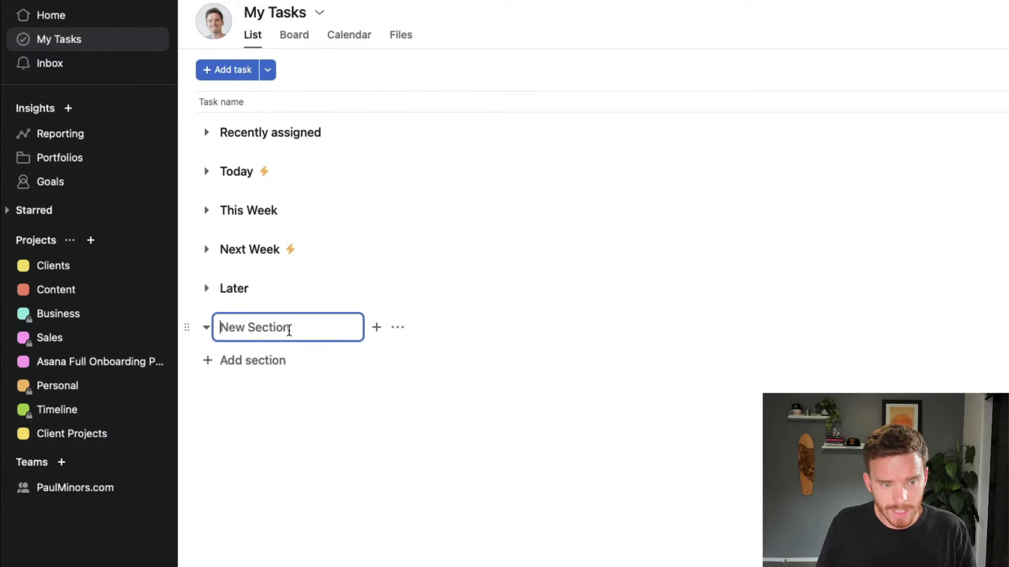
text(This is a sect)
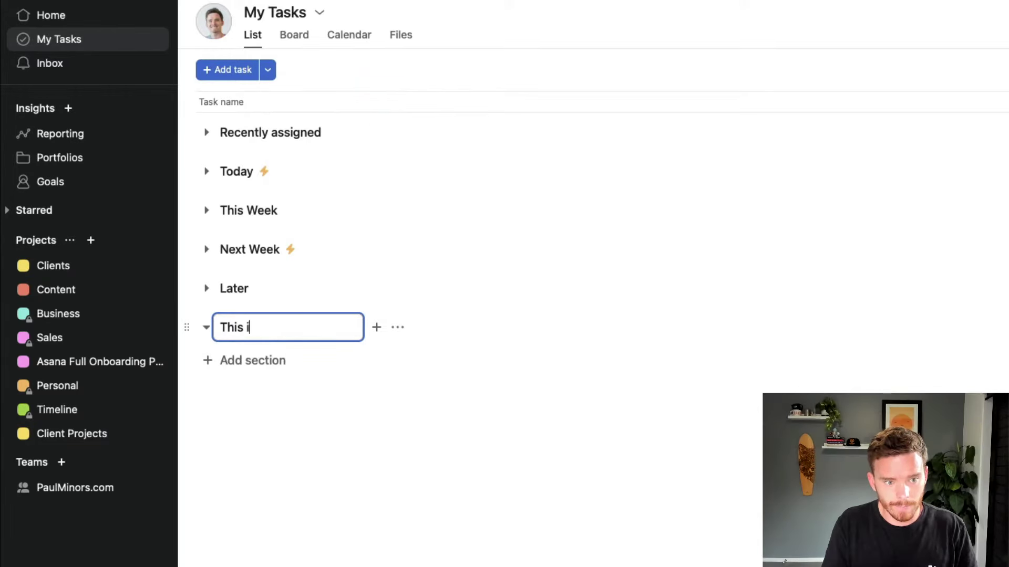
text(ion)
key(Return)
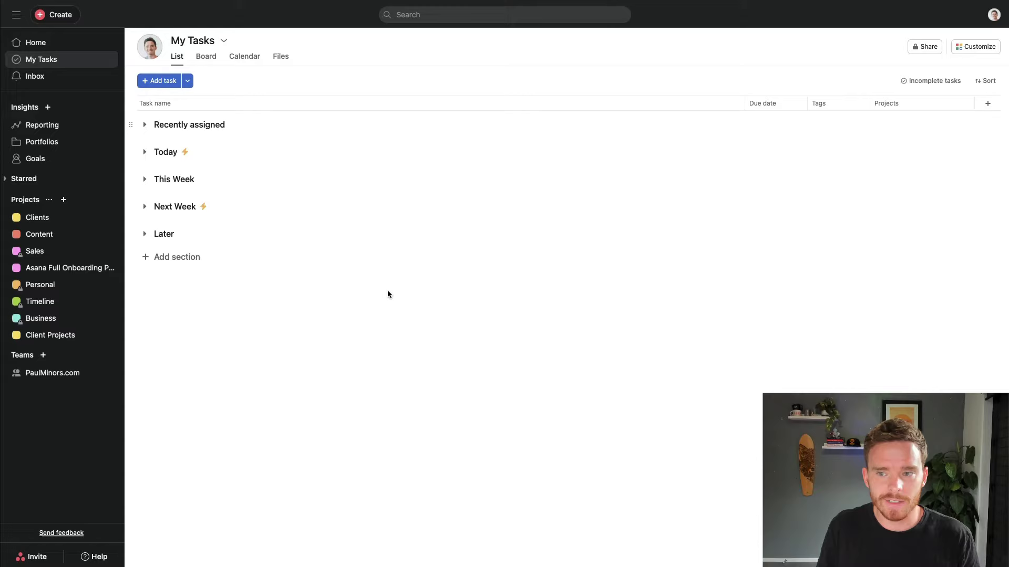
Step: Open the My Tasks customization settings and start adding a new rule
click(982, 56)
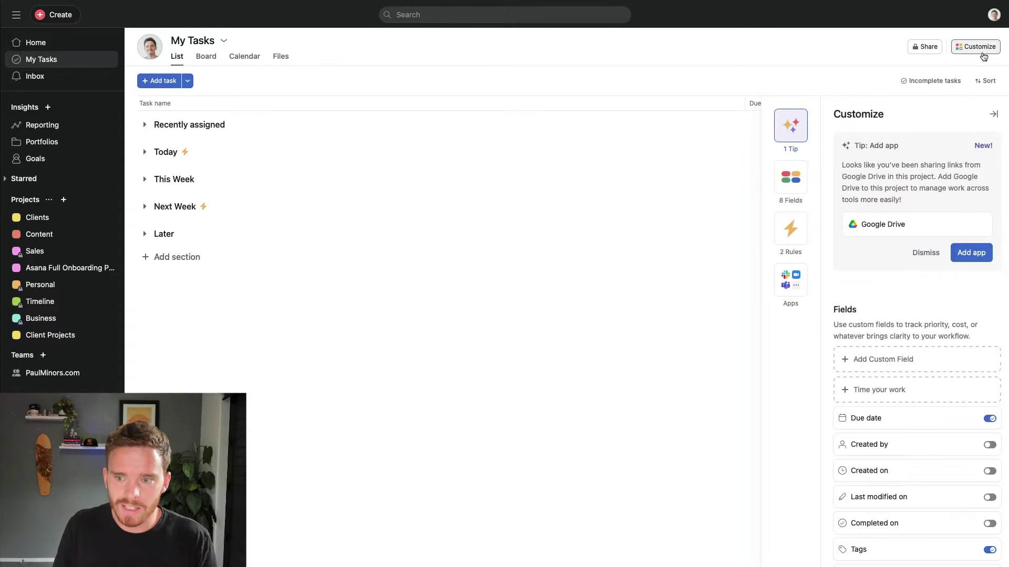
scroll(903, 329, down, 6)
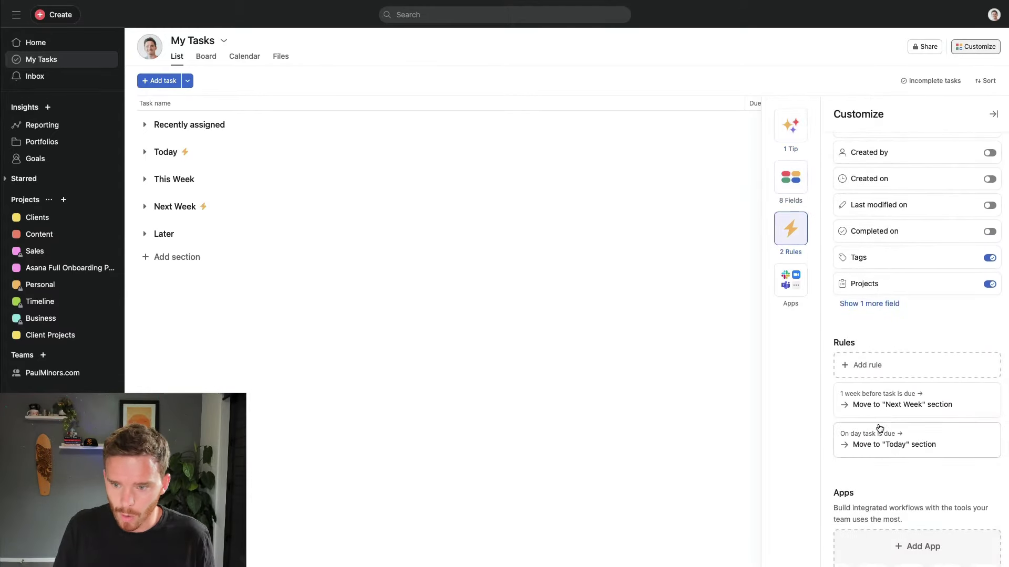
scroll(880, 330, down, 2)
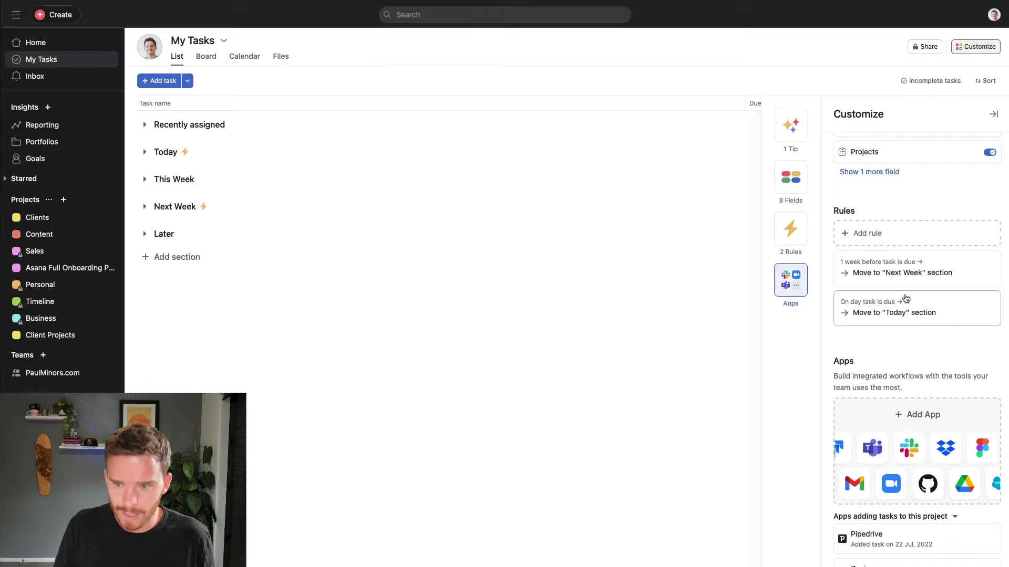
click(878, 238)
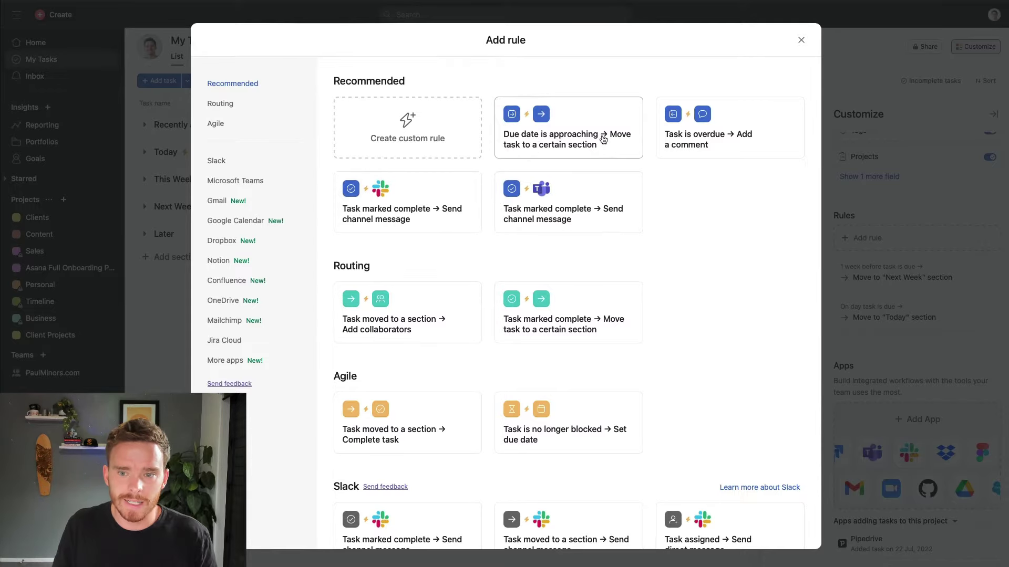
Step: Create a due-date rule that moves tasks into Today on their due day
scroll(603, 140, down, 1)
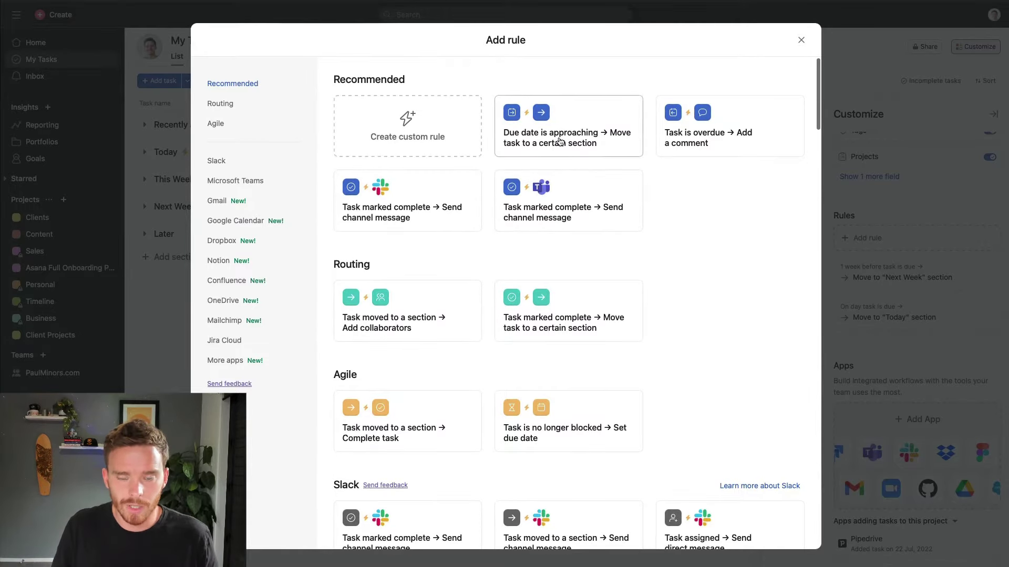
click(562, 141)
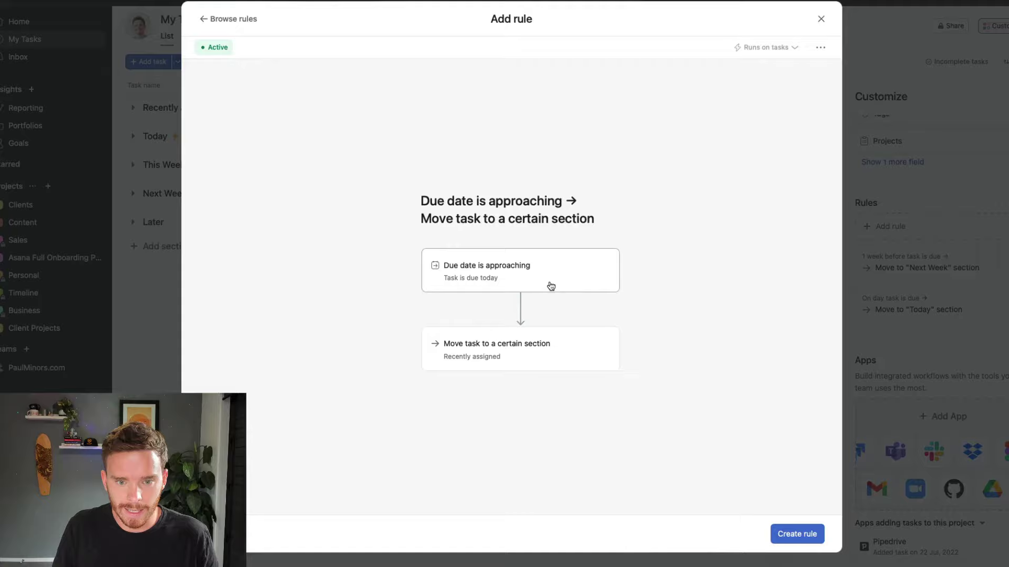
click(547, 289)
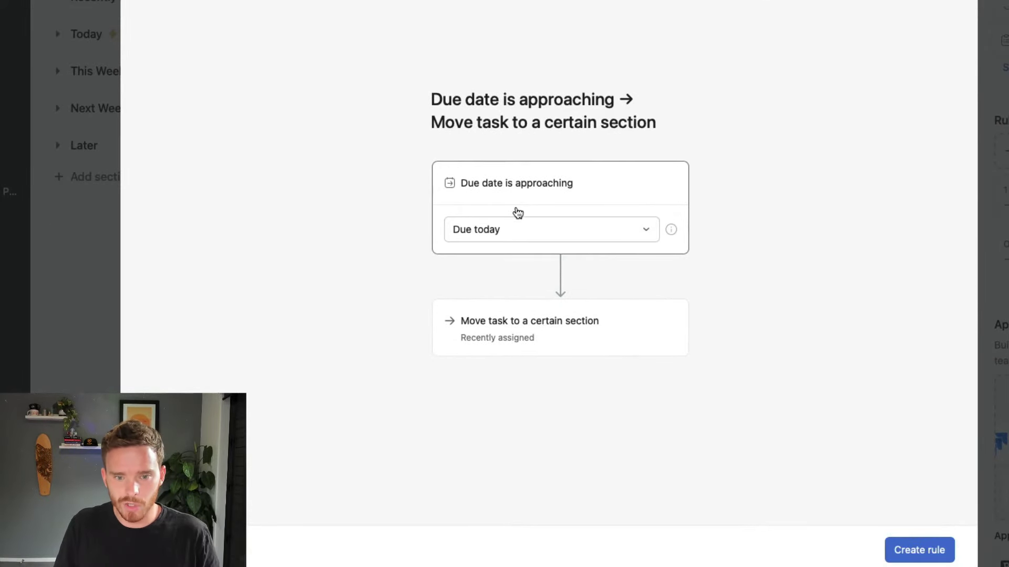
click(511, 235)
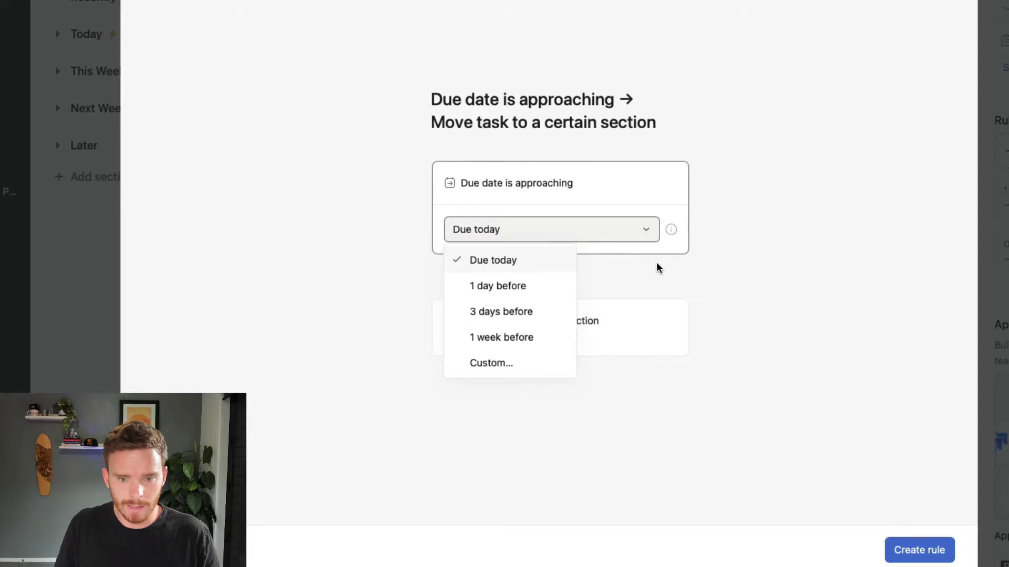
click(561, 320)
click(556, 311)
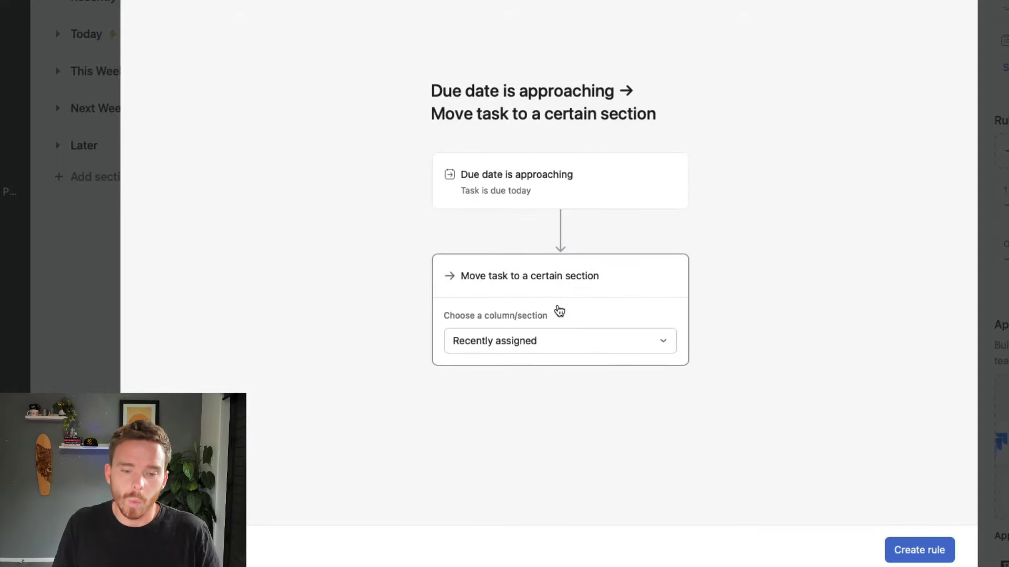
click(552, 347)
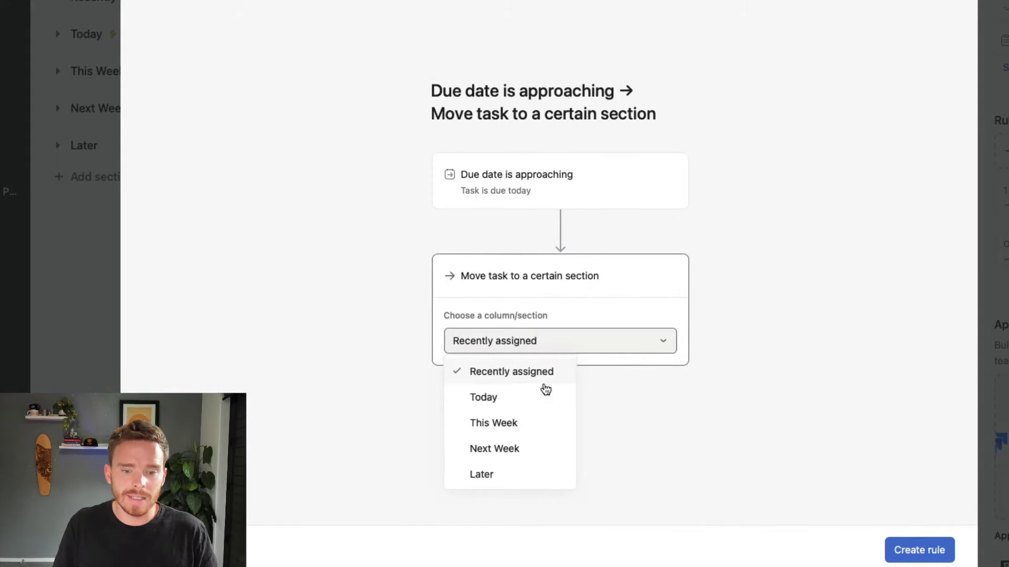
click(538, 408)
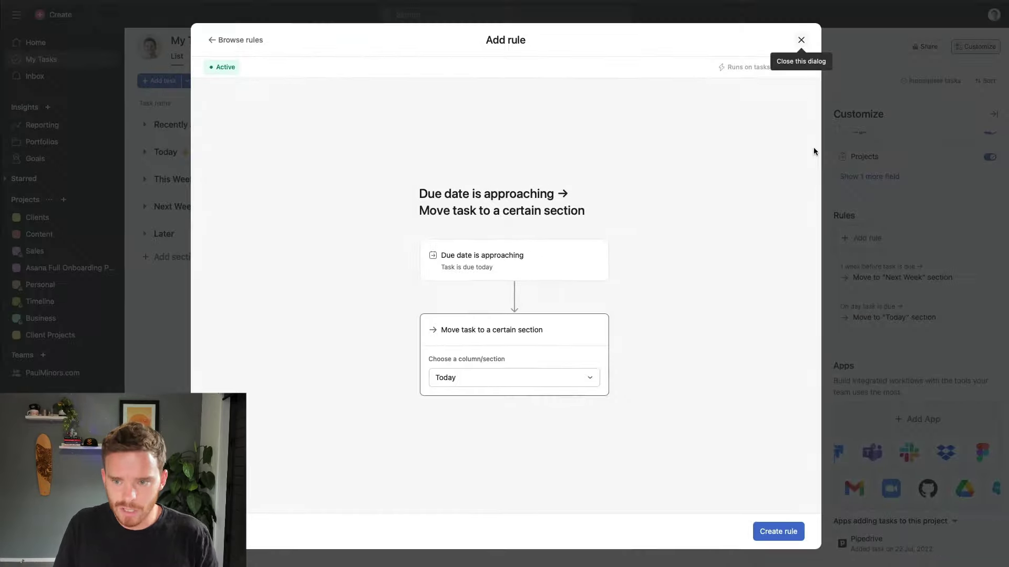
key(Escape)
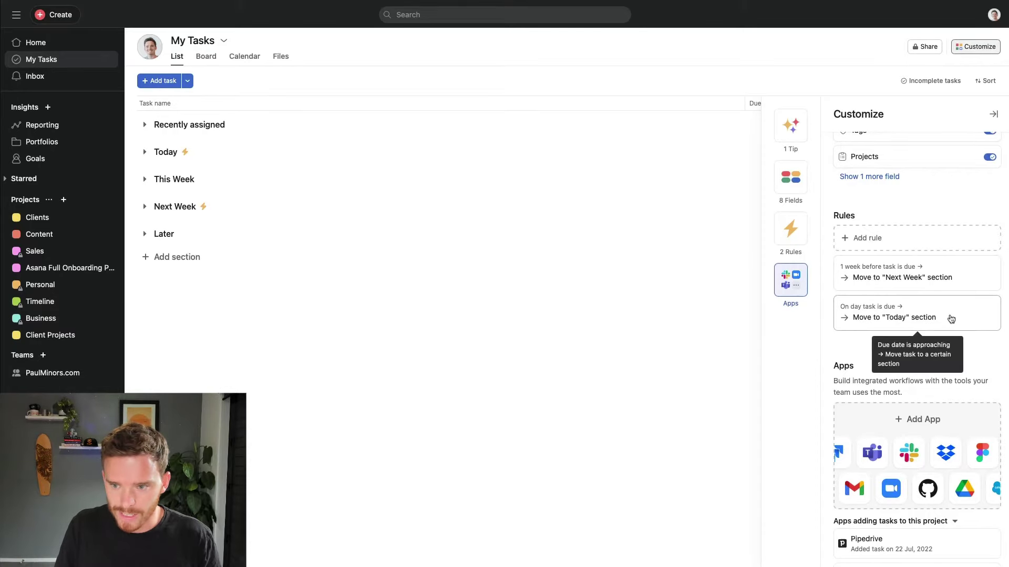
Step: Review the Today rule's due-day trigger and destination, then close it unchanged
click(894, 317)
click(389, 290)
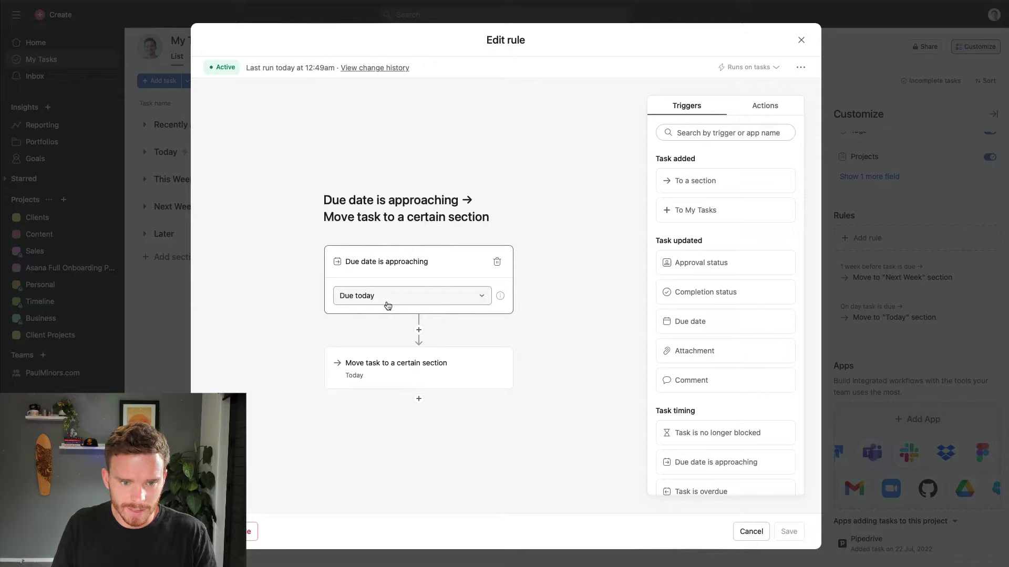
click(408, 381)
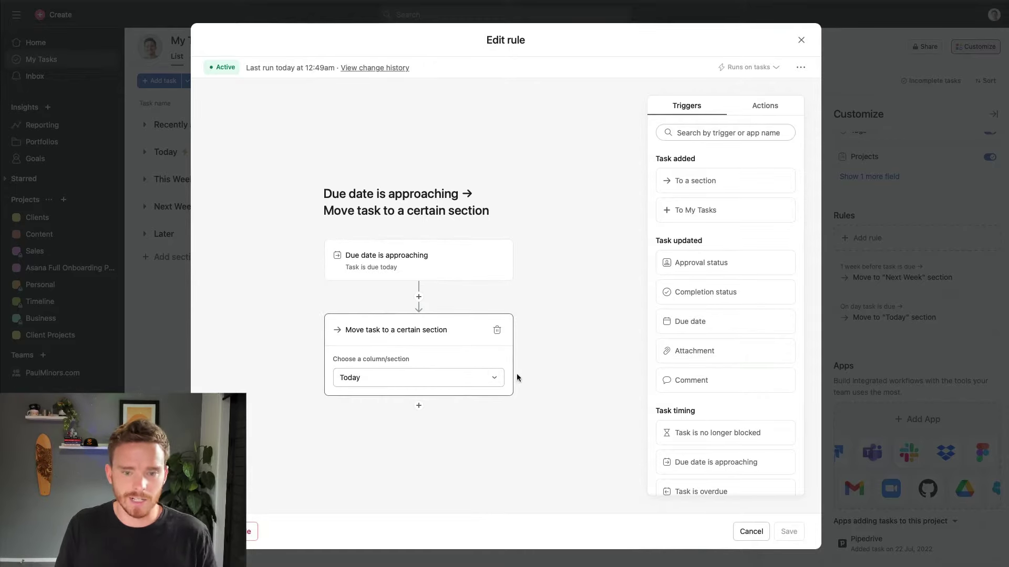
click(751, 532)
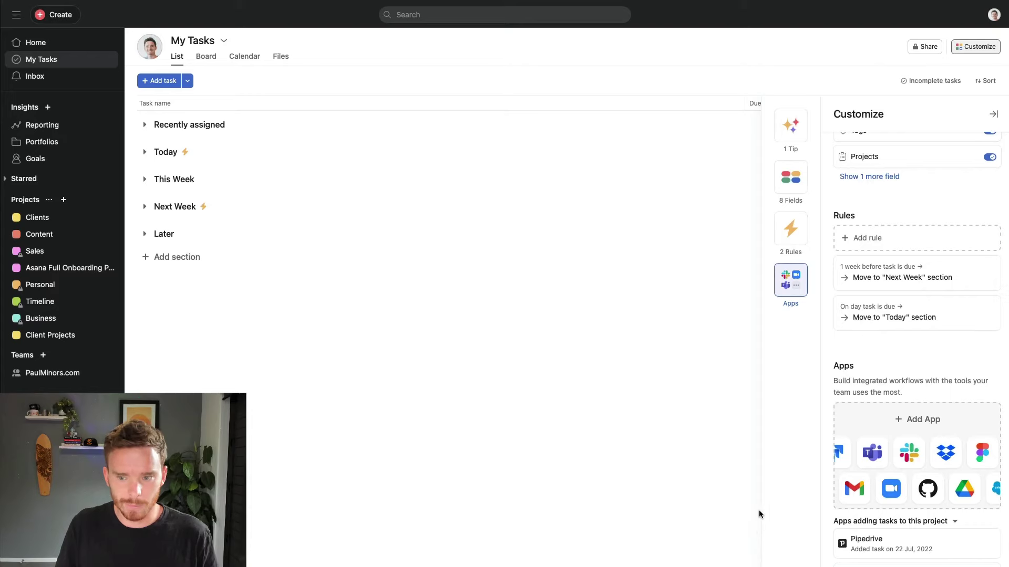
Step: Review the Next Week rule's 1-week-before trigger, then close it and the Customize panel
click(974, 274)
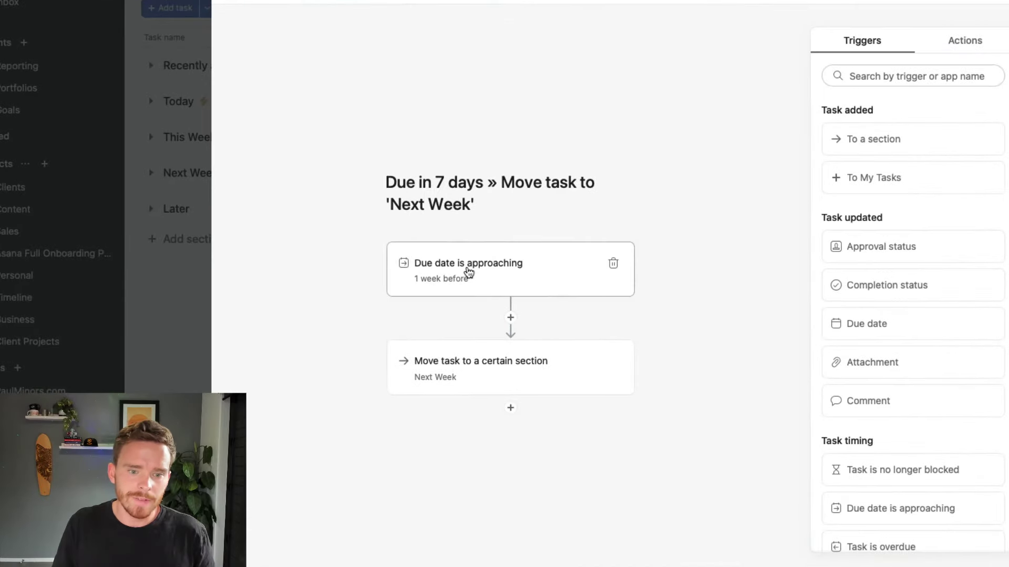
click(507, 276)
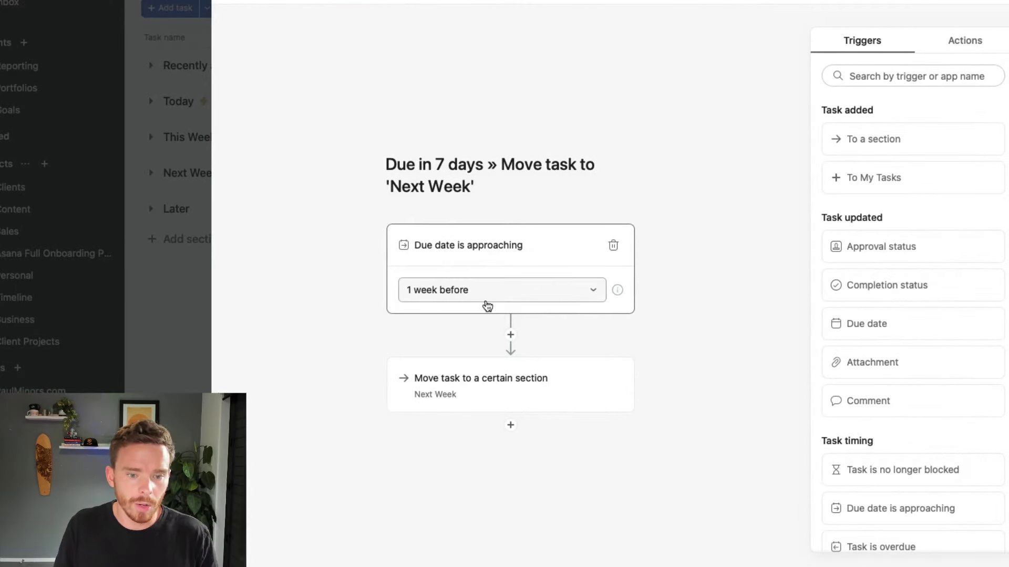
click(489, 371)
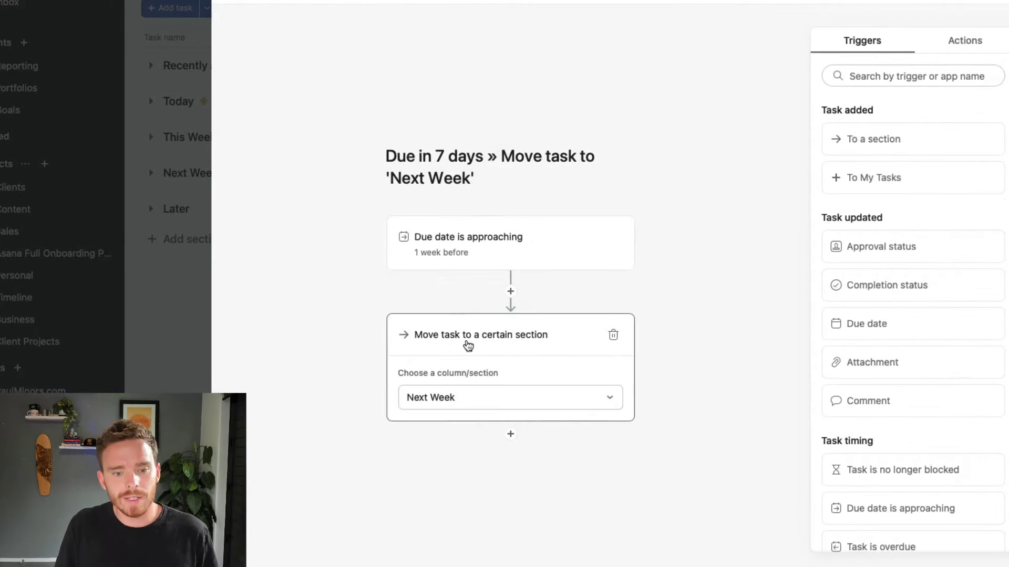
click(669, 285)
click(800, 42)
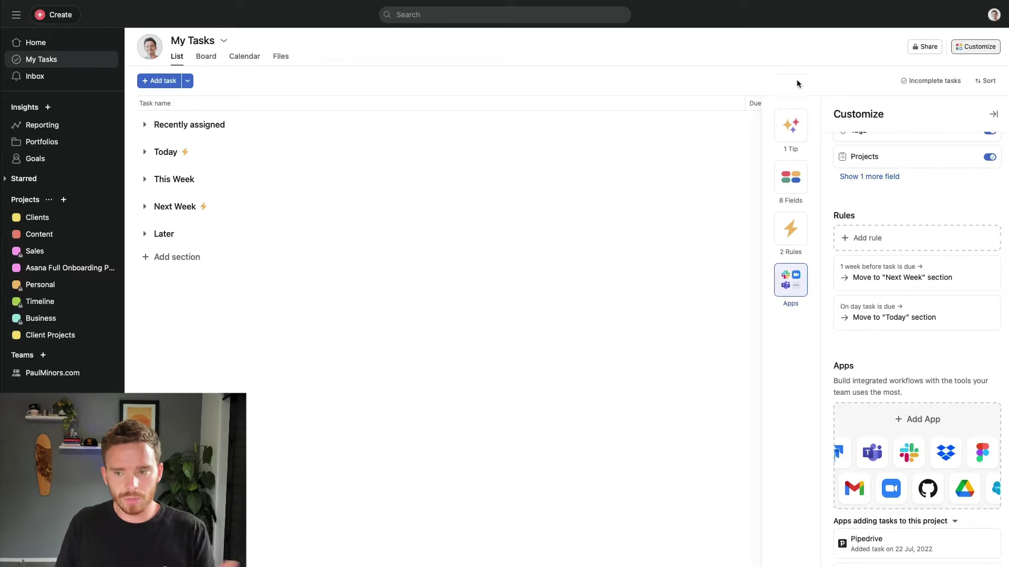
click(995, 115)
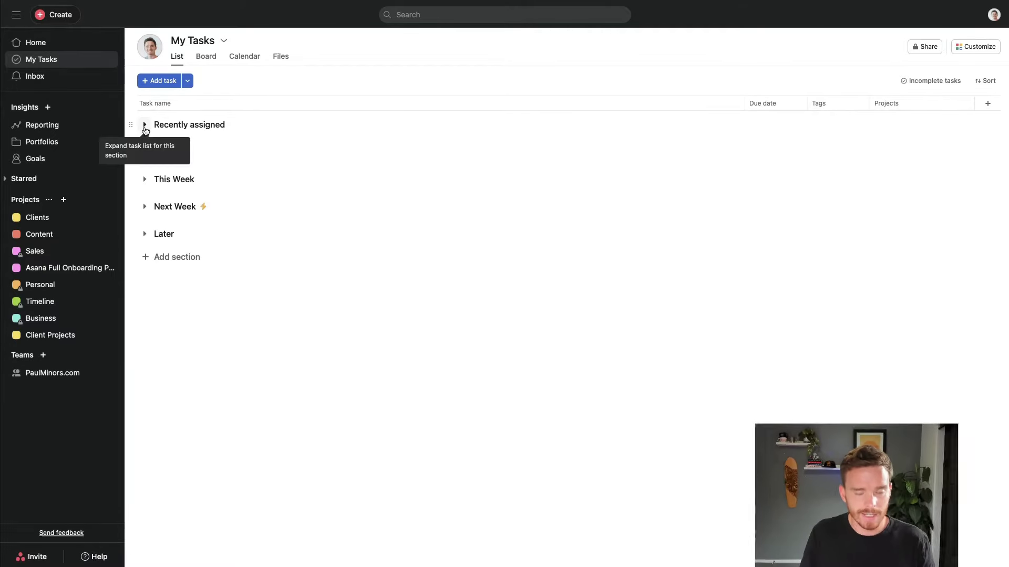
Step: Expand Recently assigned and scroll through its tasks due Yesterday, 1 May, 11 May and Today
click(145, 125)
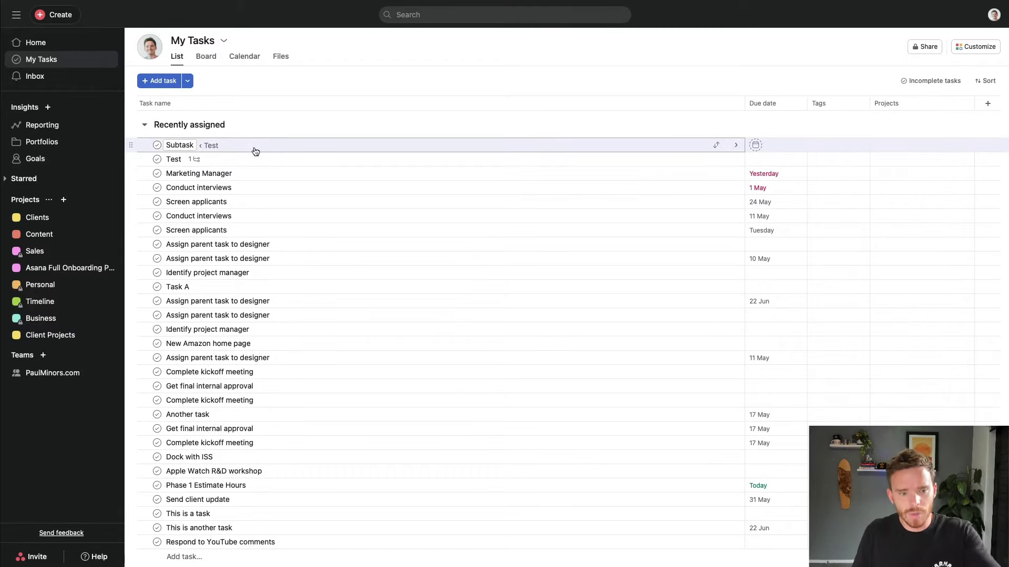
scroll(263, 263, down, 3)
scroll(263, 268, up, 3)
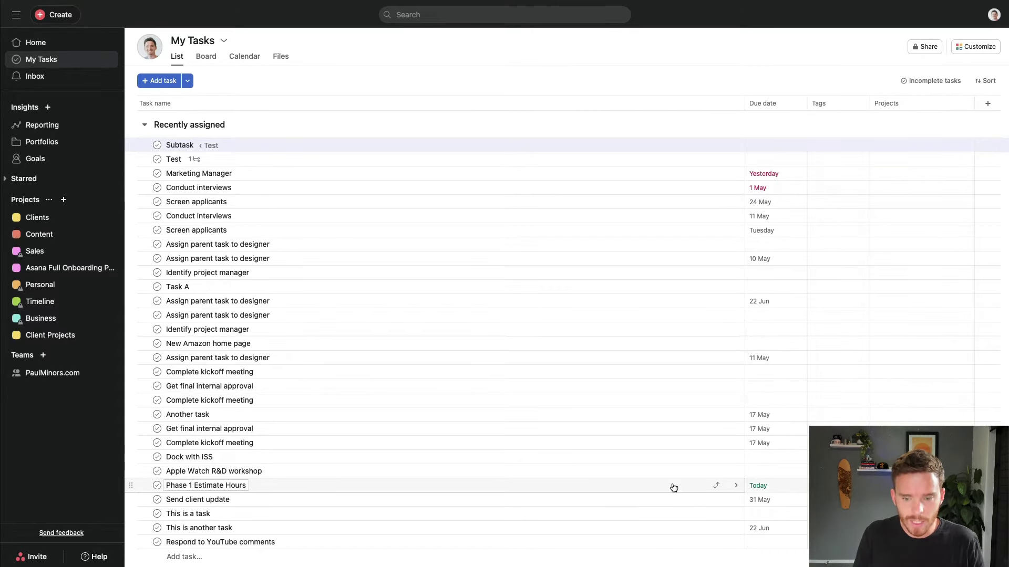
Step: Move Phase 1 Estimate Hours into Today and expand Today to confirm it
click(716, 485)
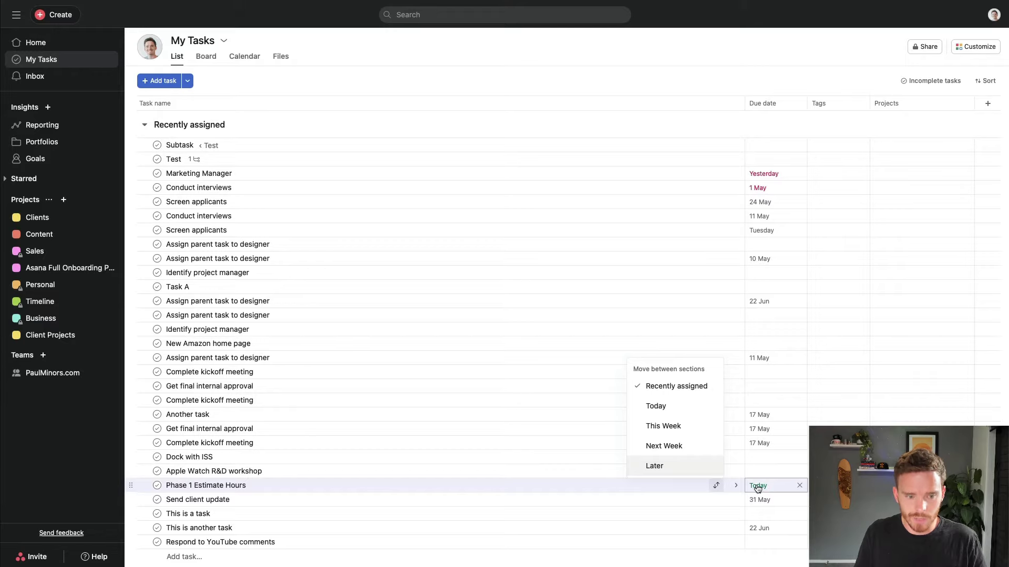
click(663, 408)
scroll(368, 367, down, 3)
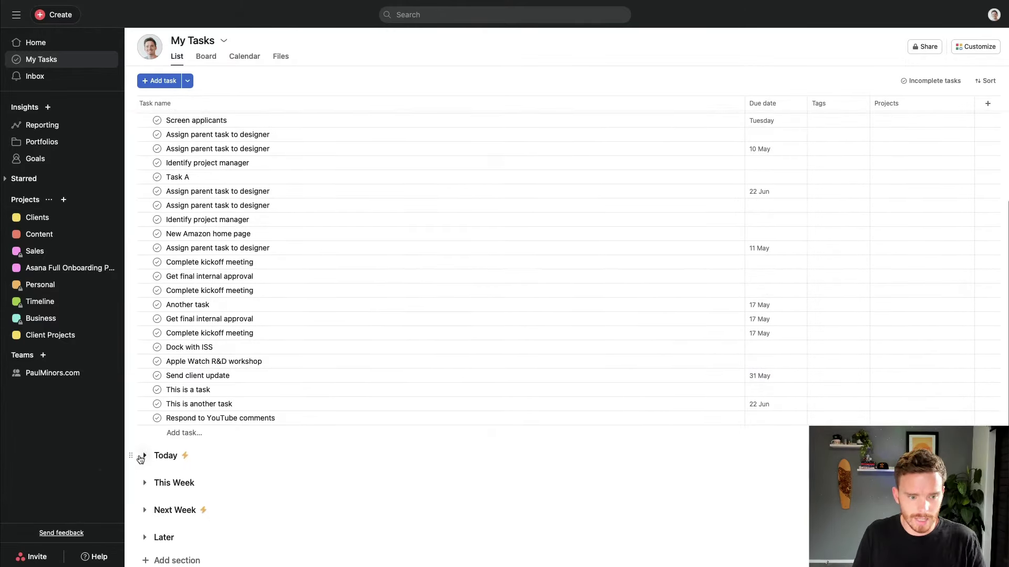
click(143, 456)
scroll(451, 401, down, 2)
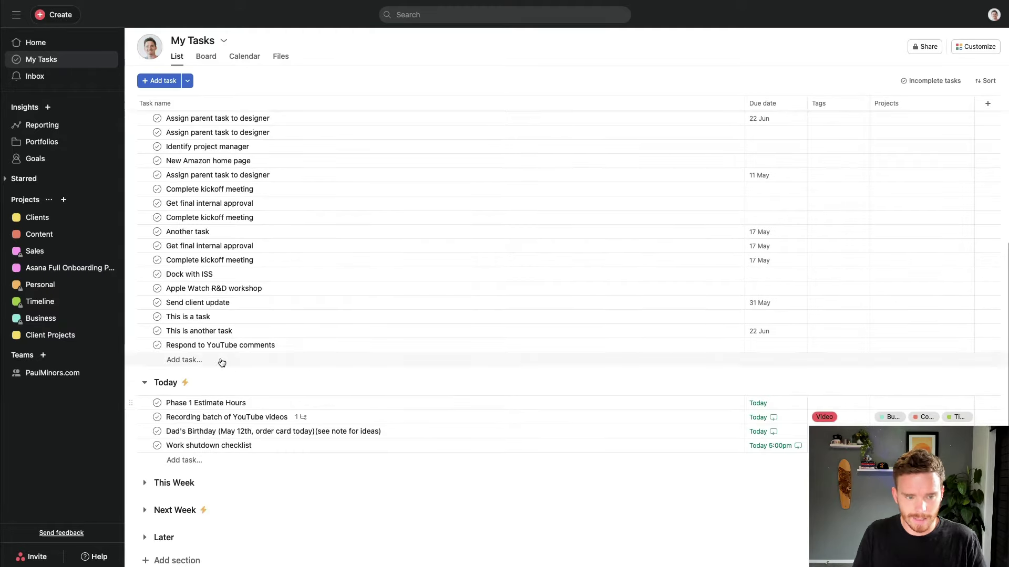
scroll(230, 331, up, 2)
scroll(230, 331, up, 2)
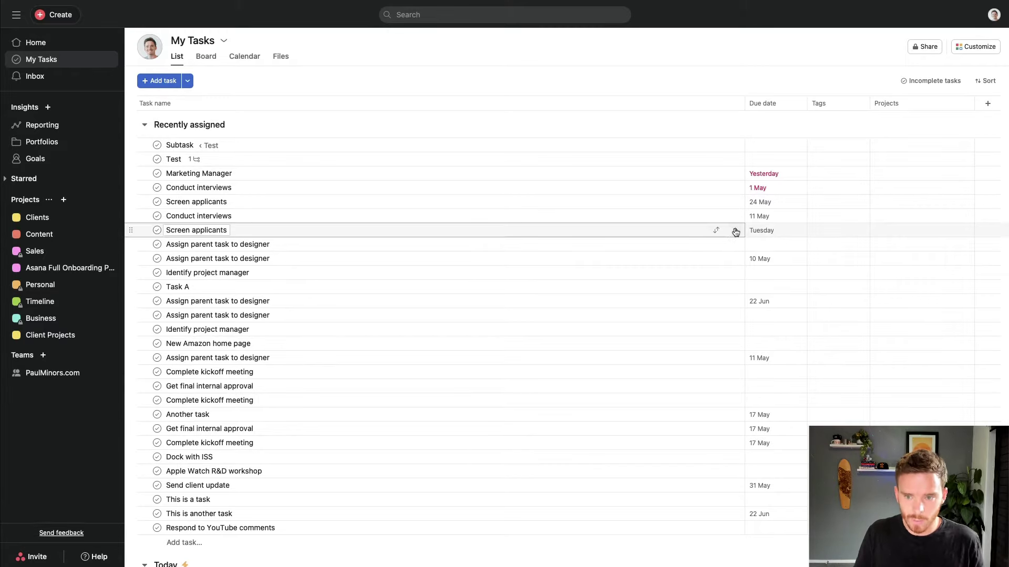
Step: Move the Tuesday Screen applicants task into Next Week
click(716, 231)
click(700, 265)
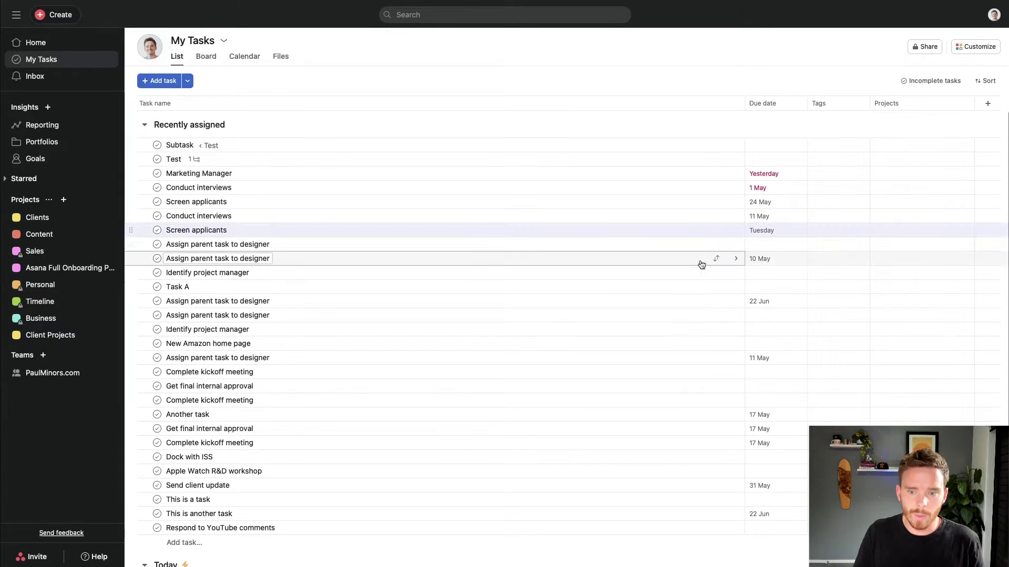
scroll(724, 255, down, 1)
click(716, 255)
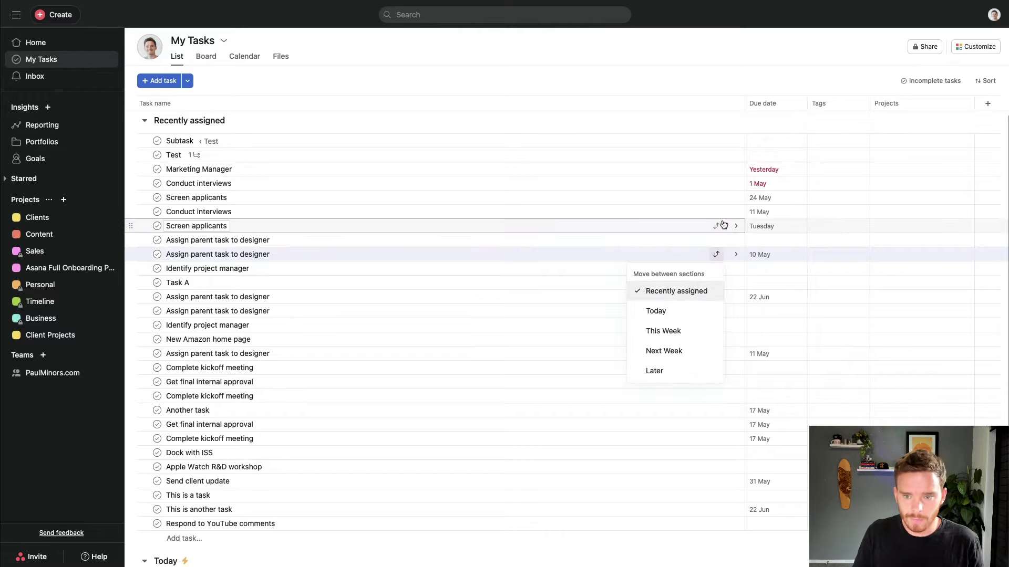
click(716, 231)
click(715, 231)
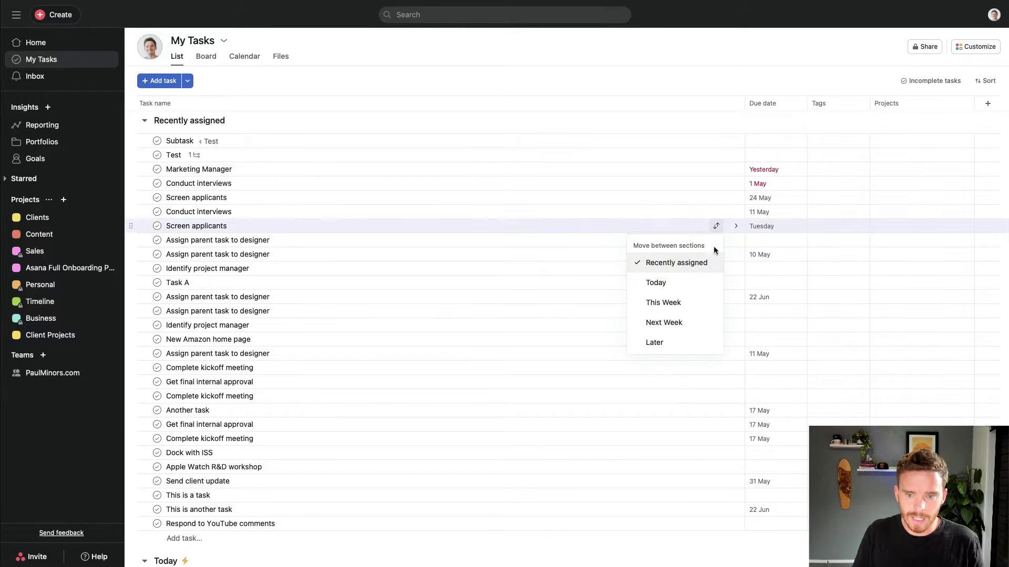
click(678, 323)
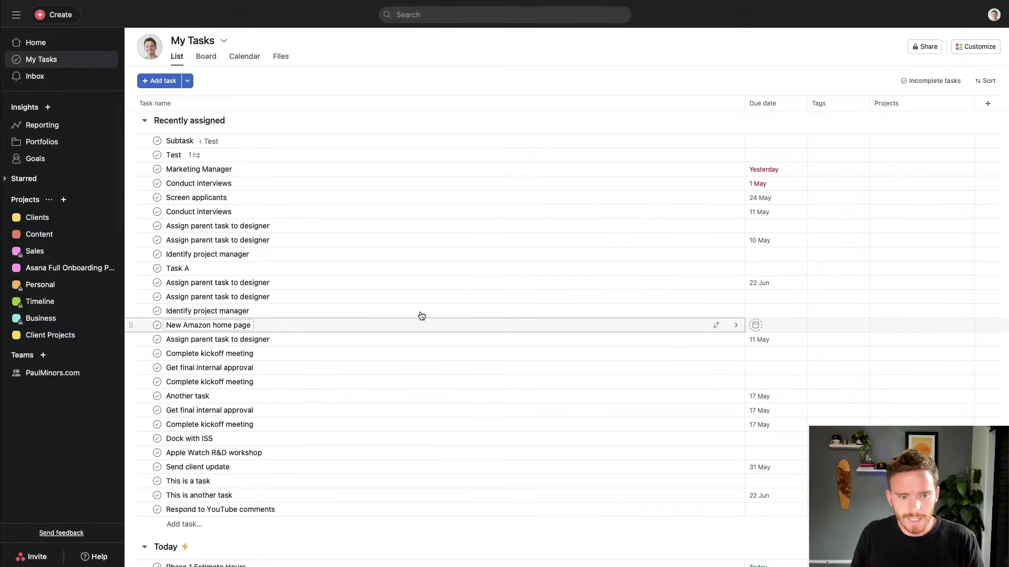
Step: Move the designer task due 22 Jun into Later
scroll(368, 311, down, 3)
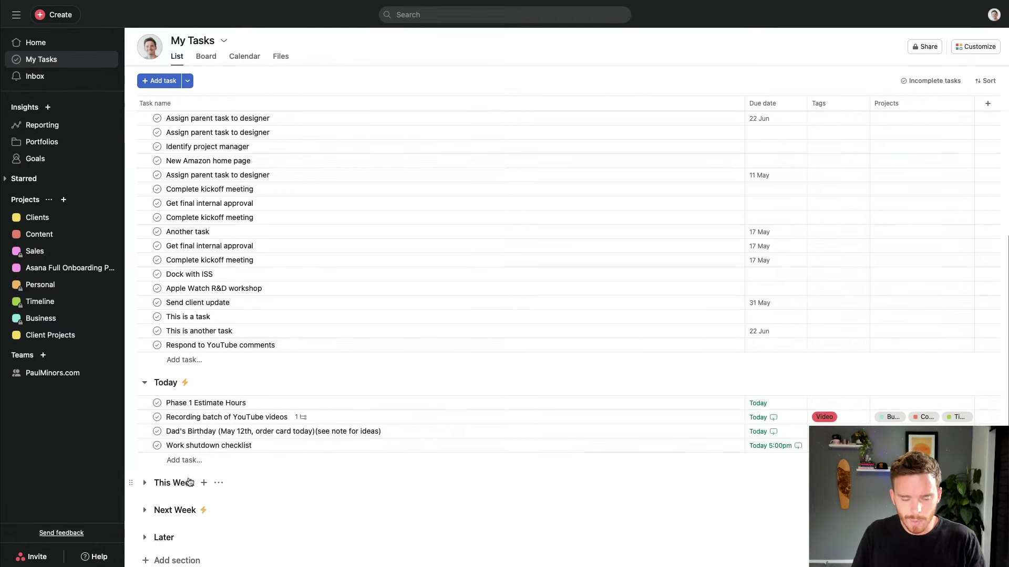
scroll(439, 367, up, 3)
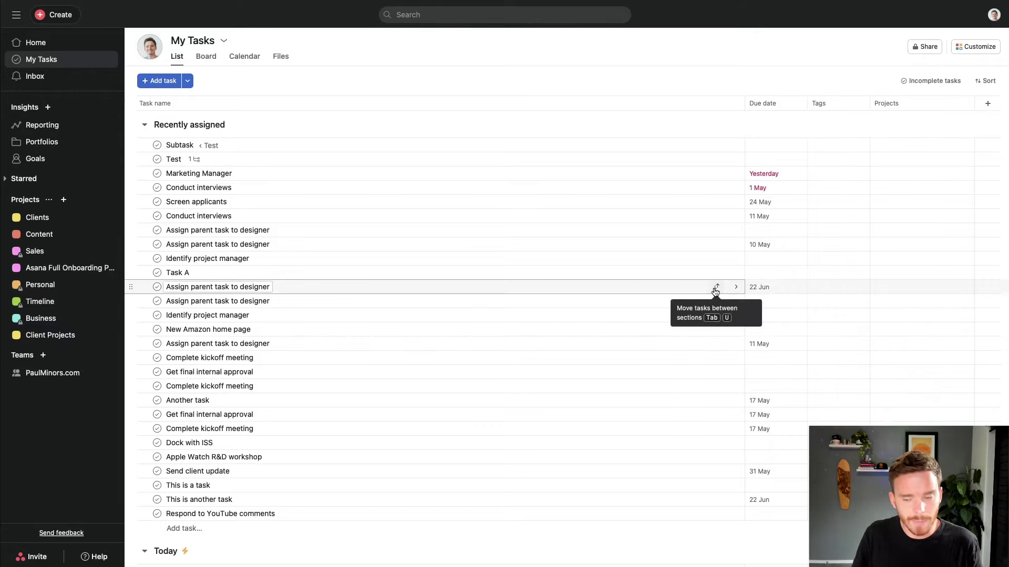
click(715, 288)
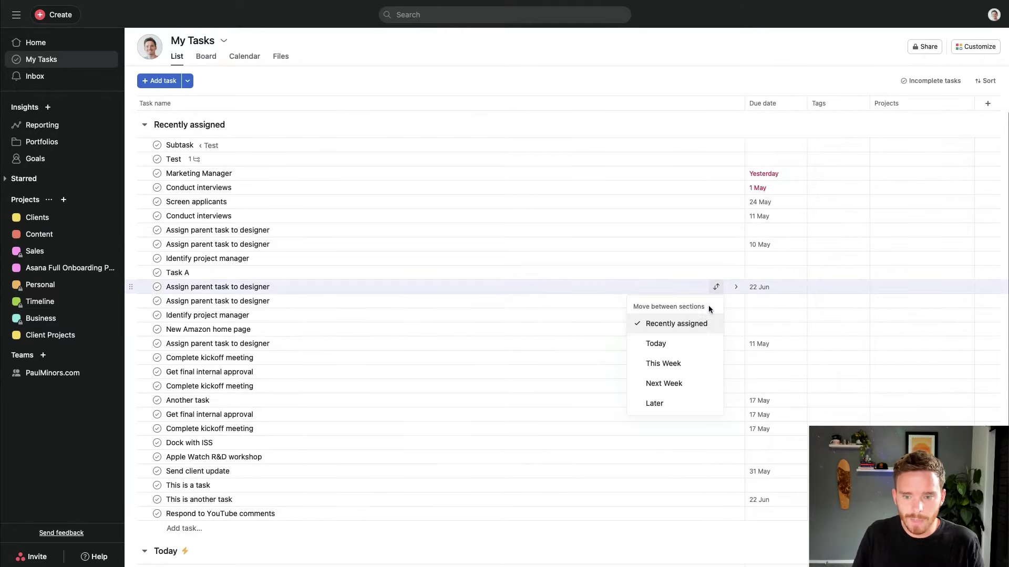
click(671, 402)
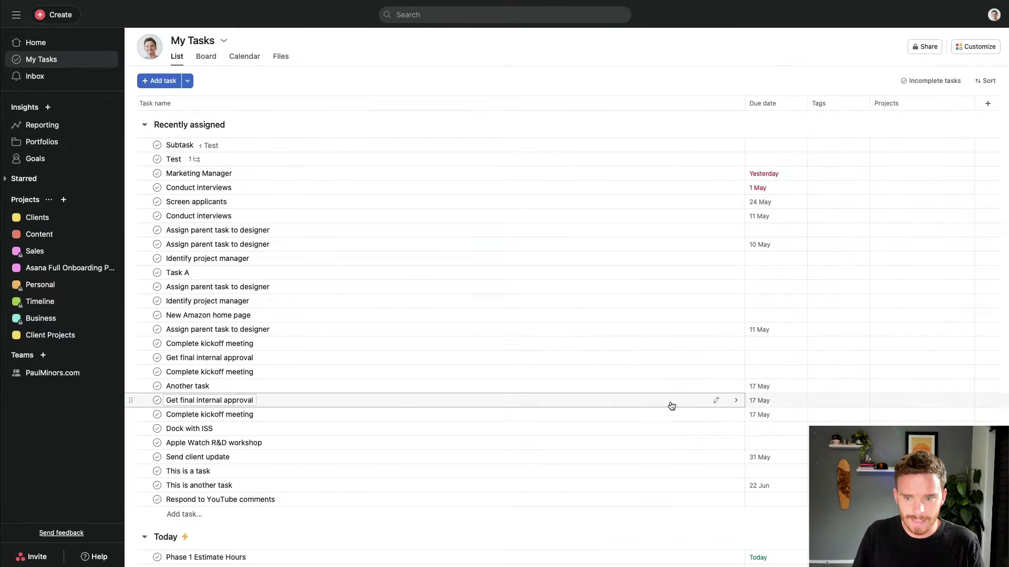
Step: Set Marketing Manager's due date to Friday, 5 May, and move it into This Week
click(781, 175)
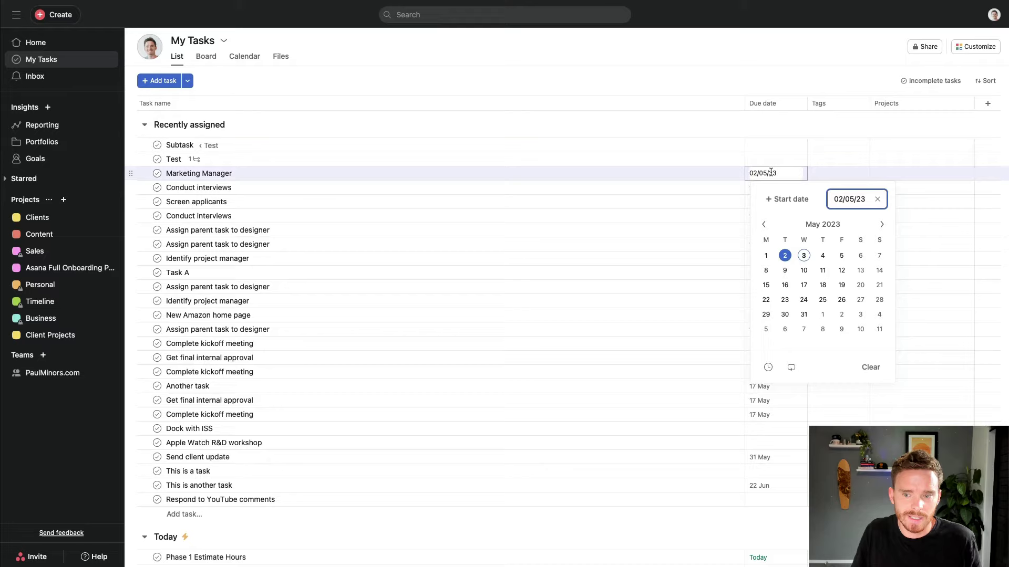
click(707, 175)
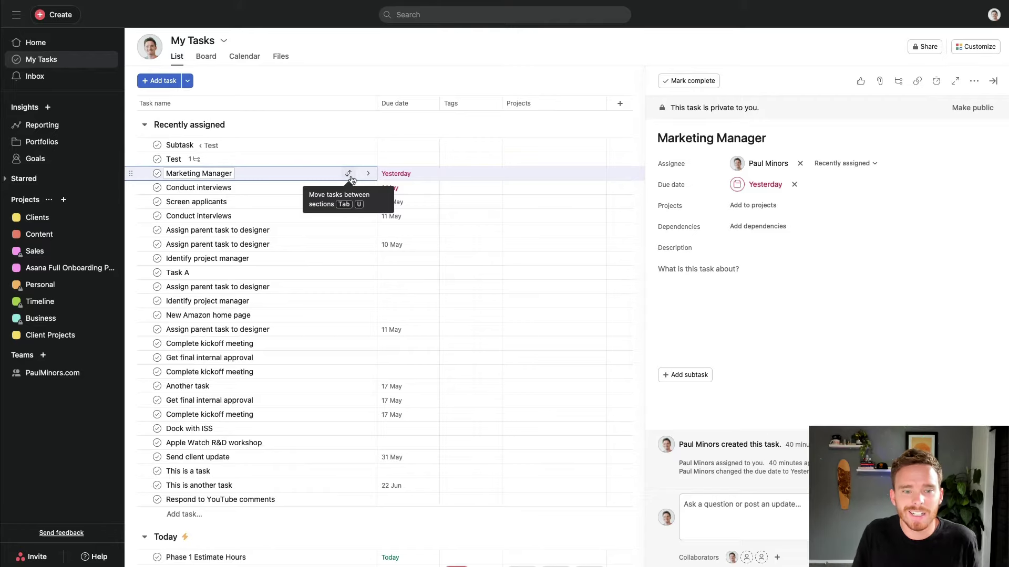
click(351, 178)
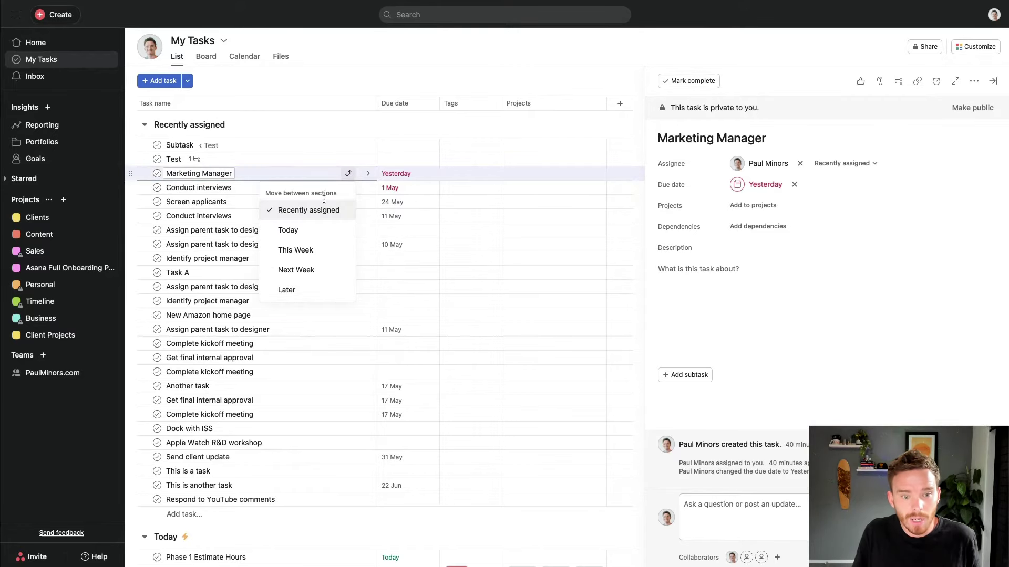
click(393, 174)
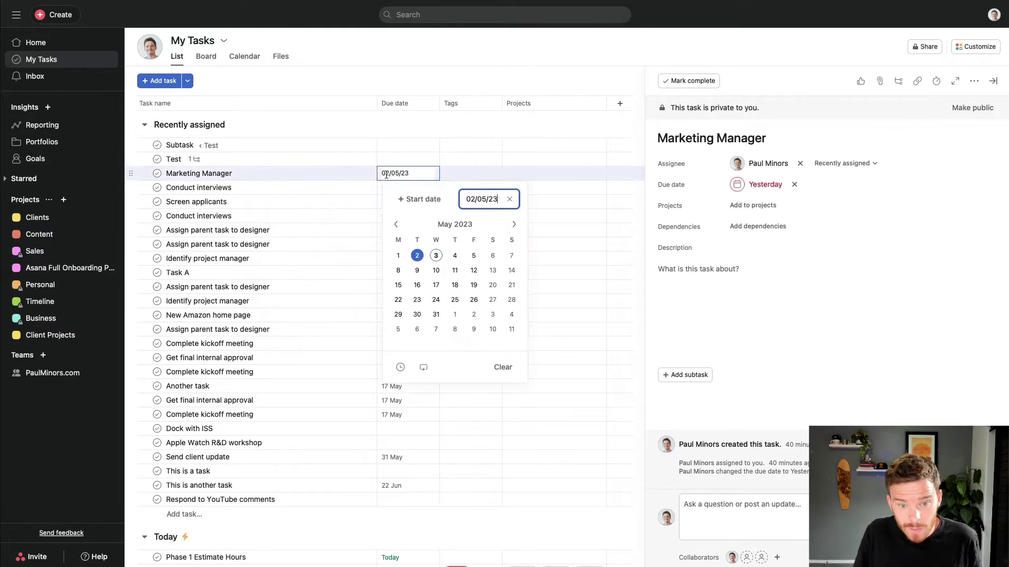
click(473, 260)
click(341, 178)
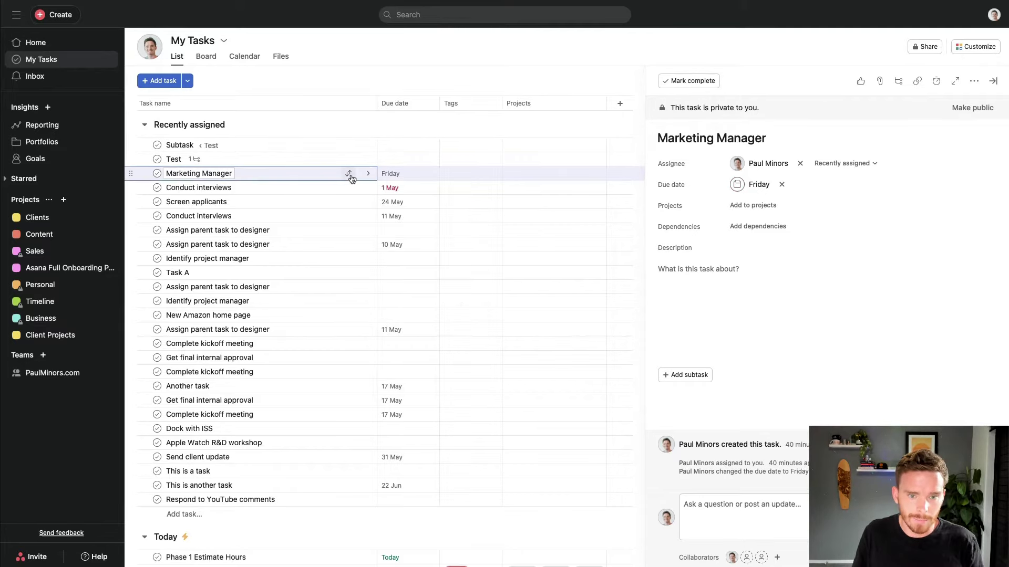
click(349, 173)
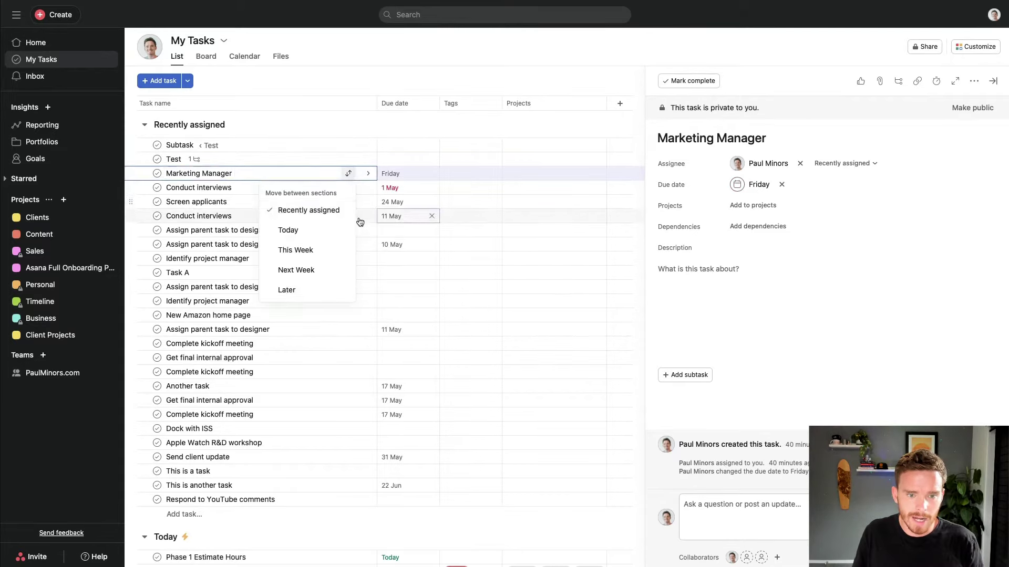
click(314, 256)
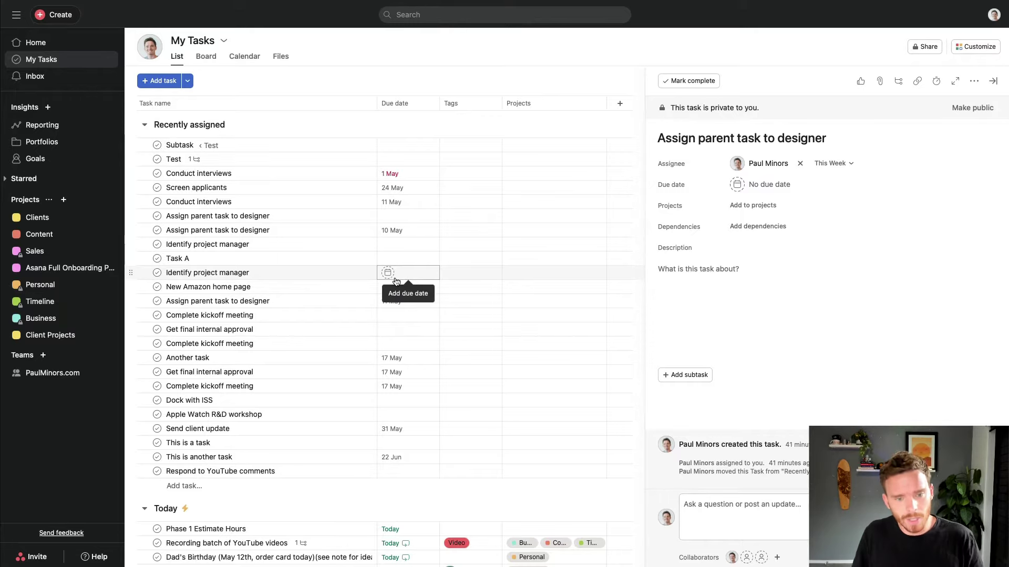
Step: Move Identify project manager into Next Week and expand Next Week to show it
scroll(373, 269, down, 1)
click(348, 268)
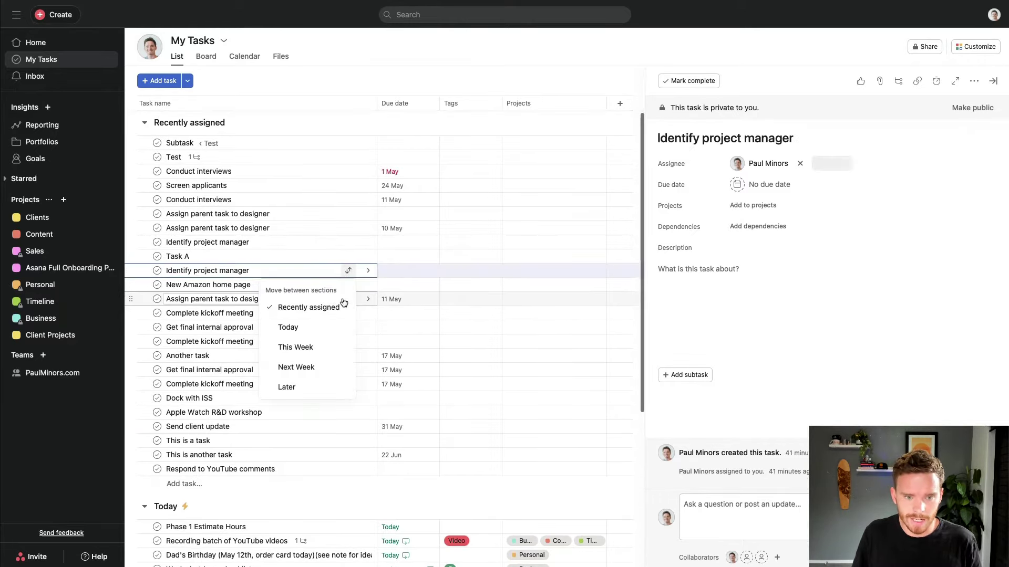
click(314, 367)
scroll(344, 297, down, 5)
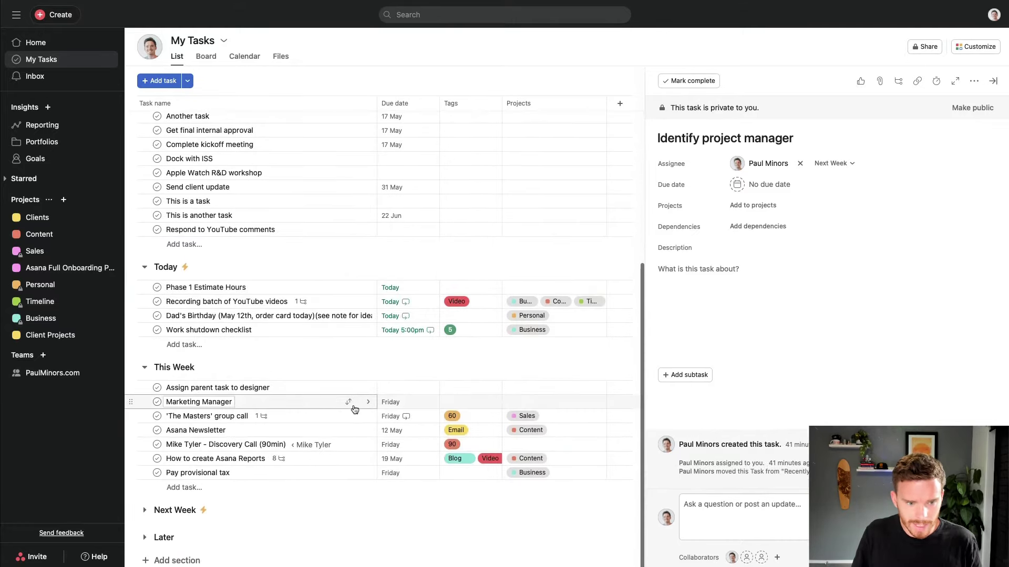
click(145, 511)
scroll(315, 472, down, 3)
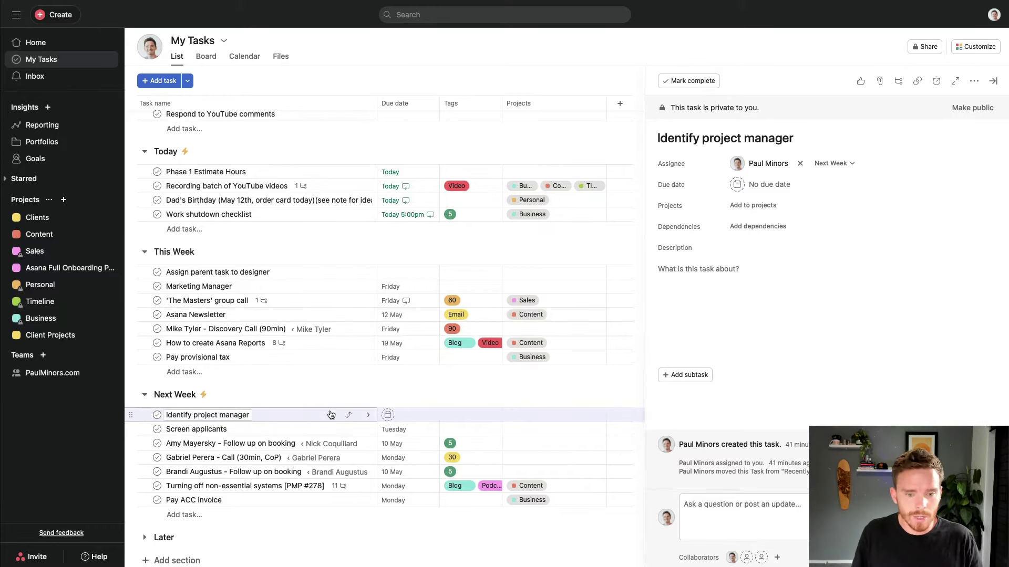
scroll(447, 412, up, 7)
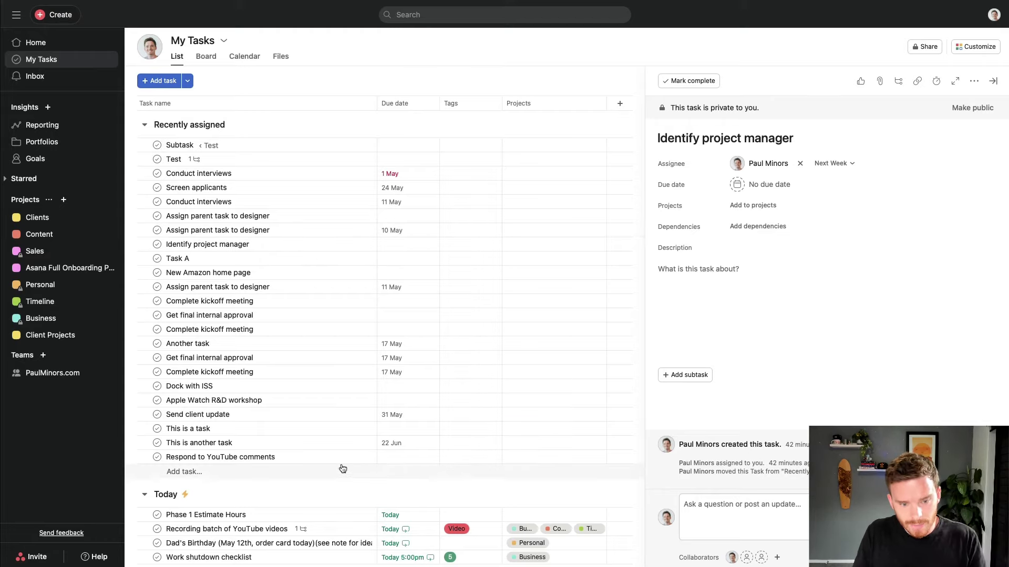
Step: Scroll down My Tasks to review the remaining Recently assigned tasks
scroll(333, 341, down, 7)
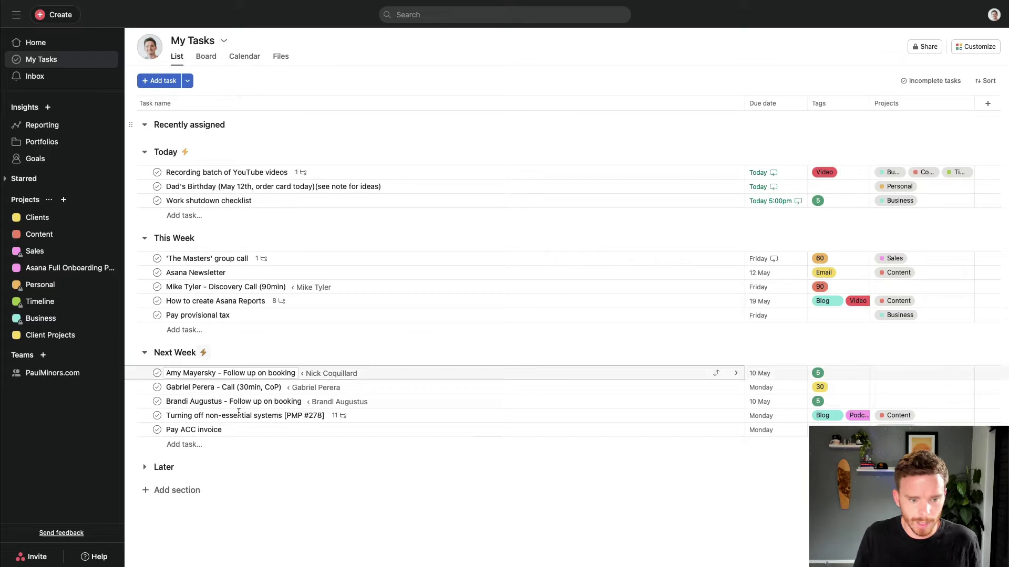
Step: Expand Later, confirm the 22 Jun due date, and drag 'Assign parent task to designer' atop Next Week
click(144, 467)
scroll(315, 315, down, 6)
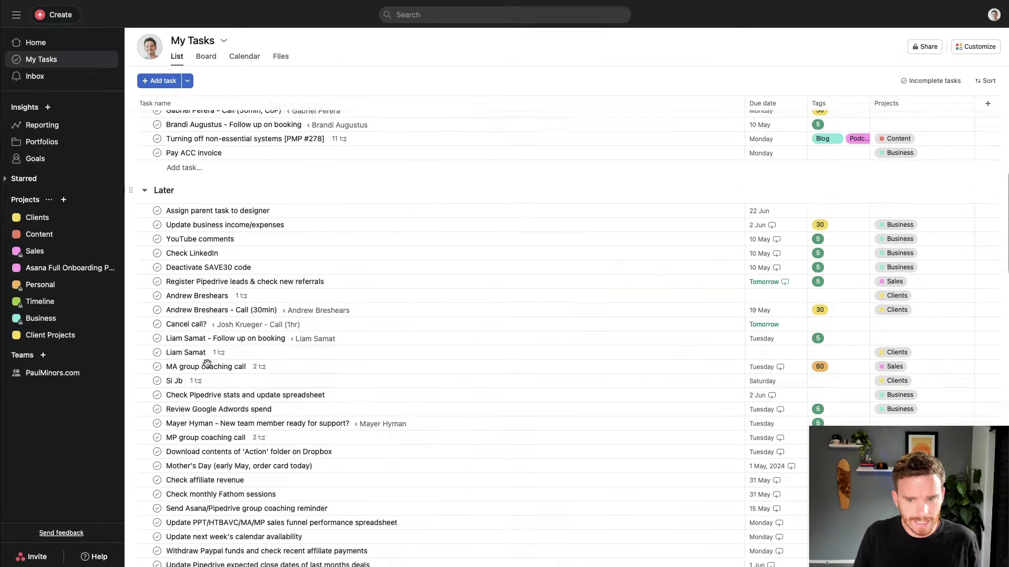
click(388, 190)
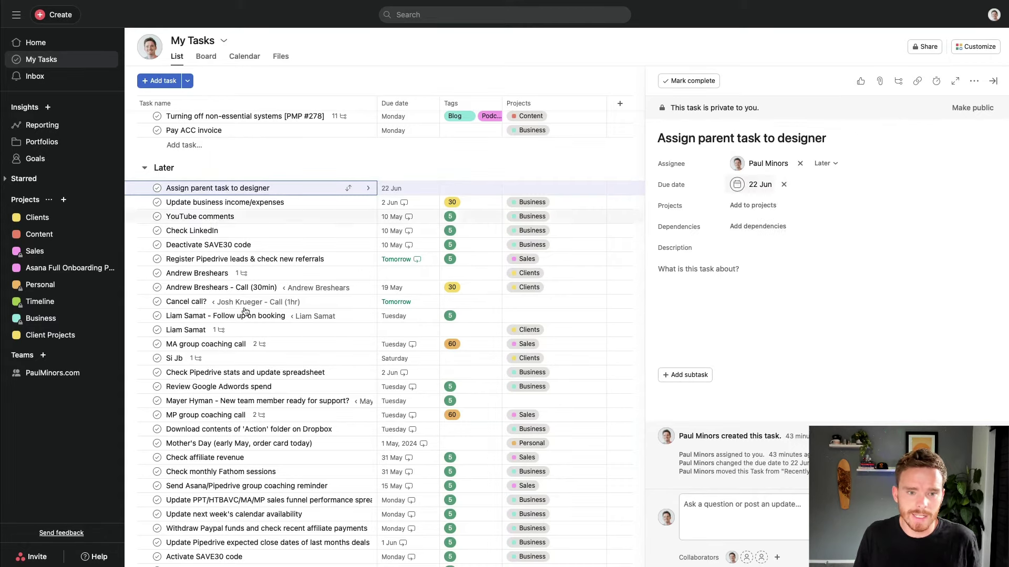
scroll(237, 279, up, 5)
mouse_move(204, 255)
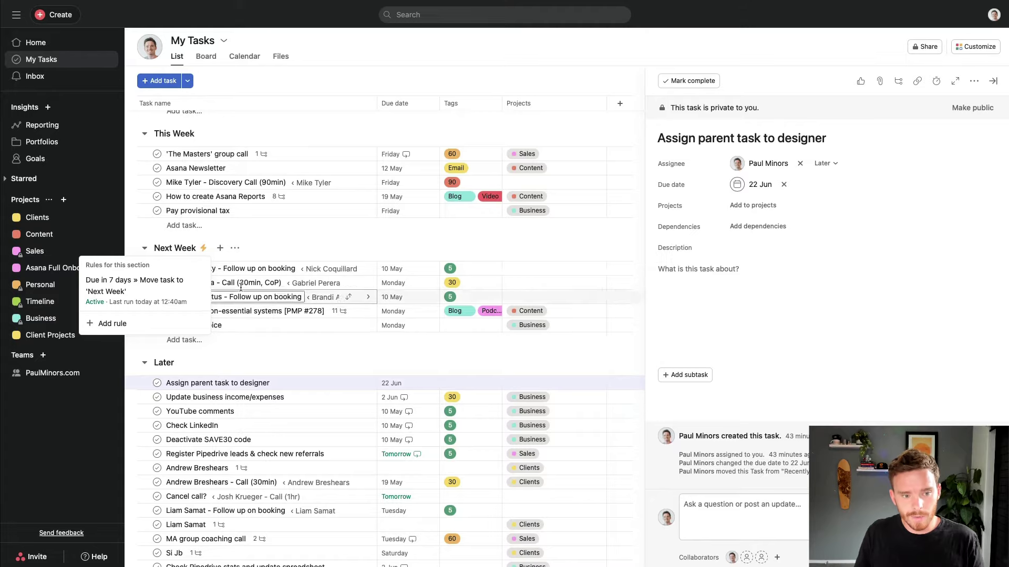
click(761, 185)
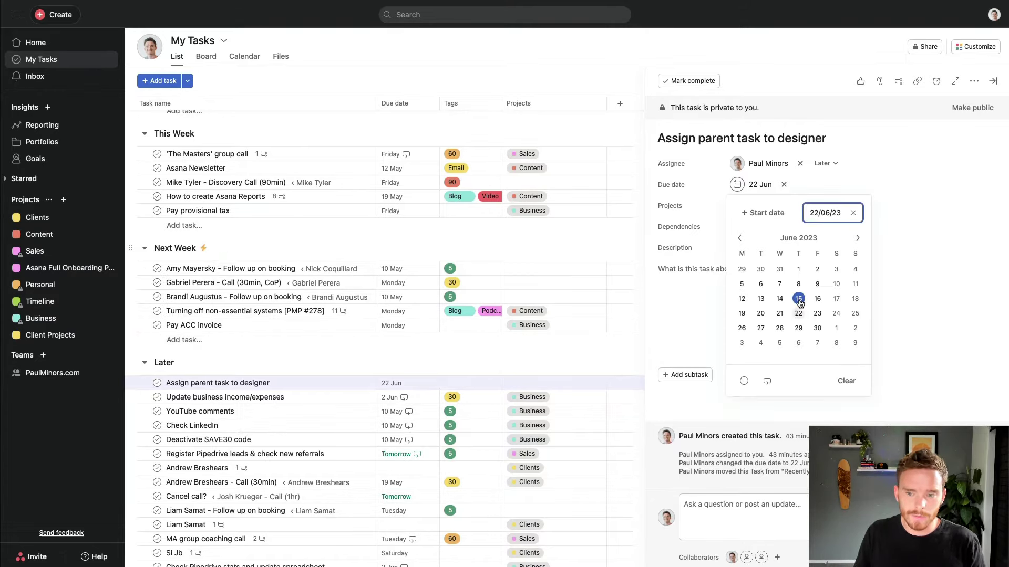
click(232, 383)
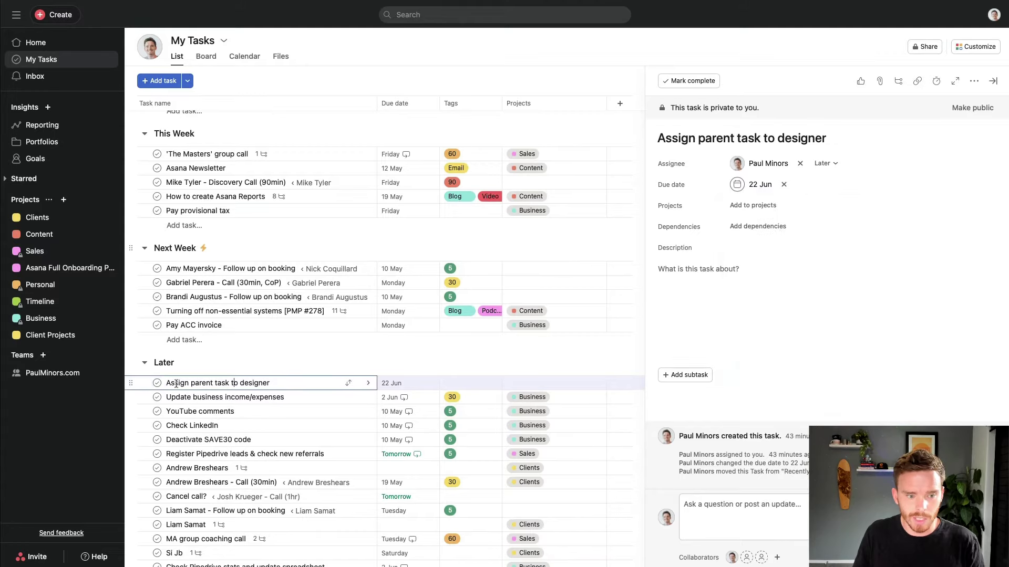
drag(134, 382, 245, 269)
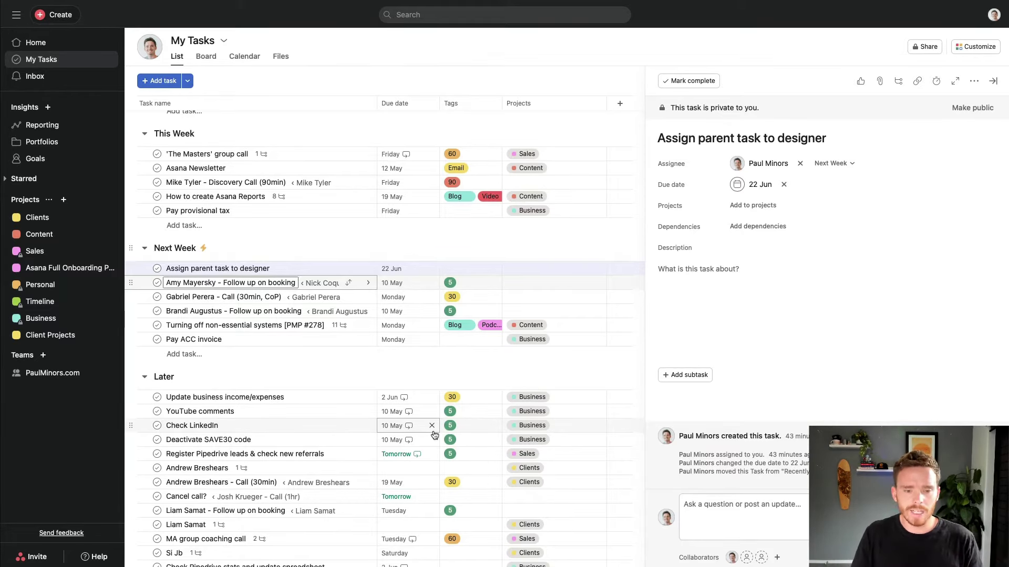
Step: Change the task's due date from 22 Jun to today, 3 May
click(421, 269)
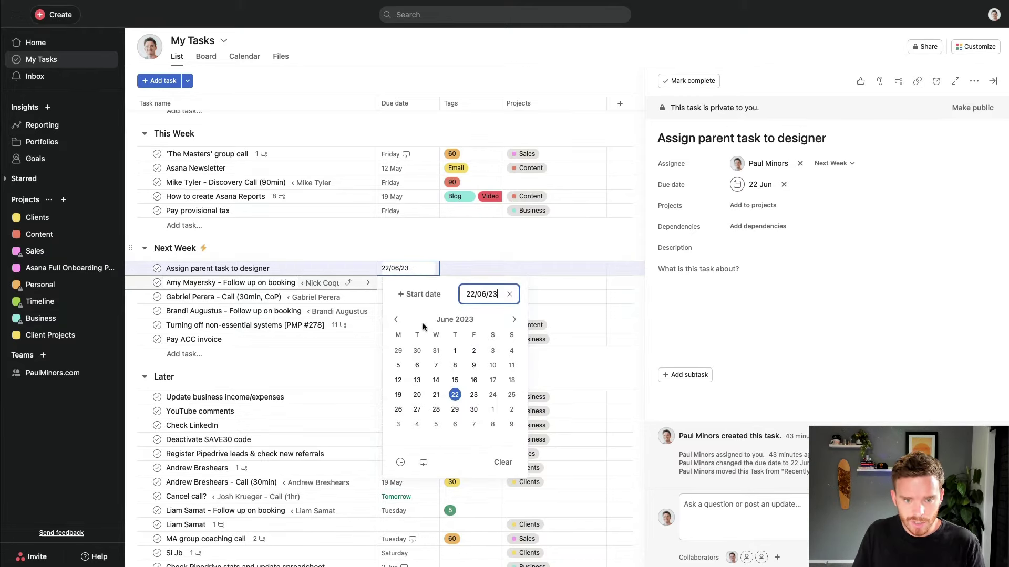
click(396, 321)
click(435, 351)
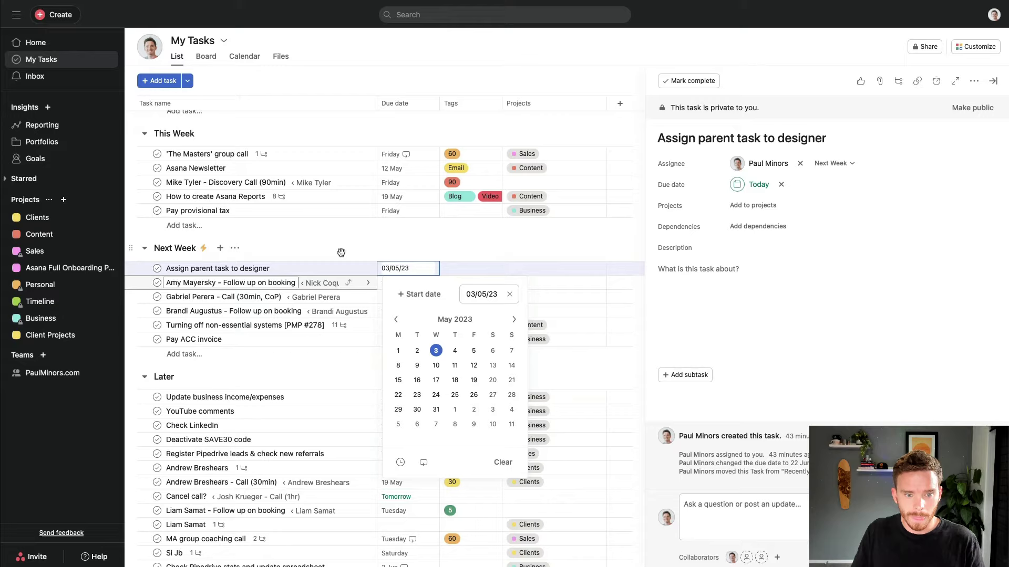
scroll(419, 306, up, 3)
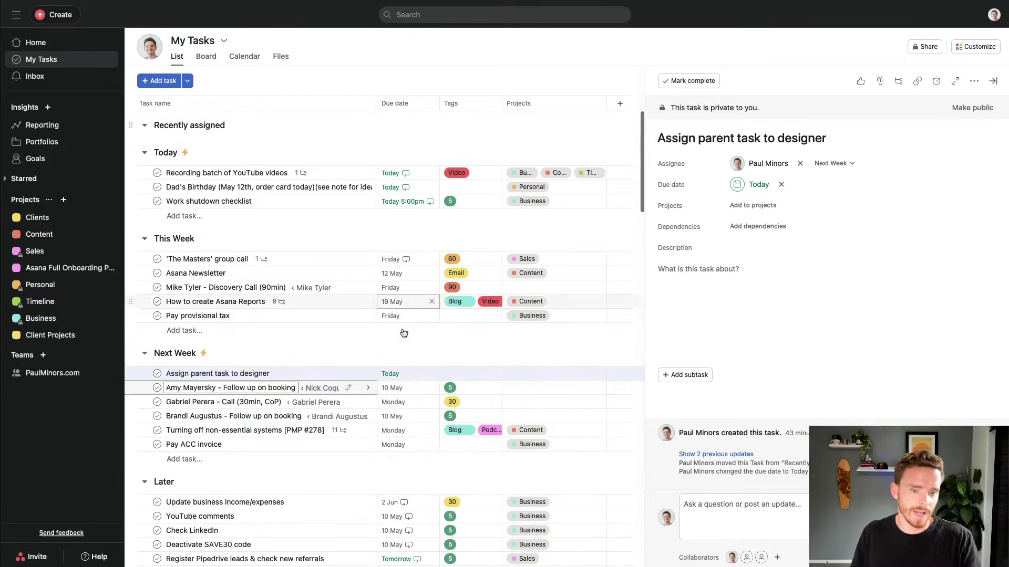
mouse_move(185, 152)
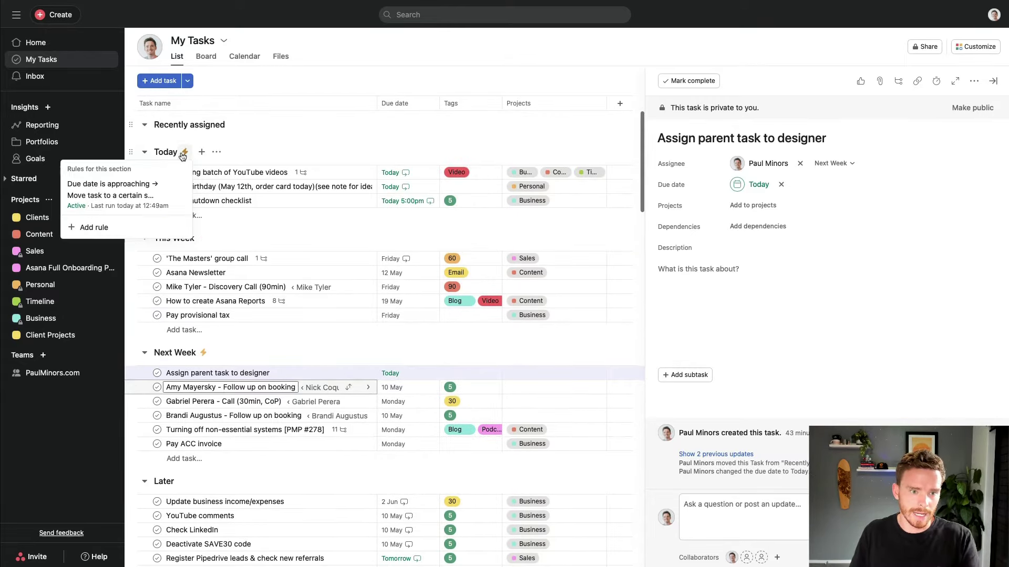
scroll(380, 238, down, 1)
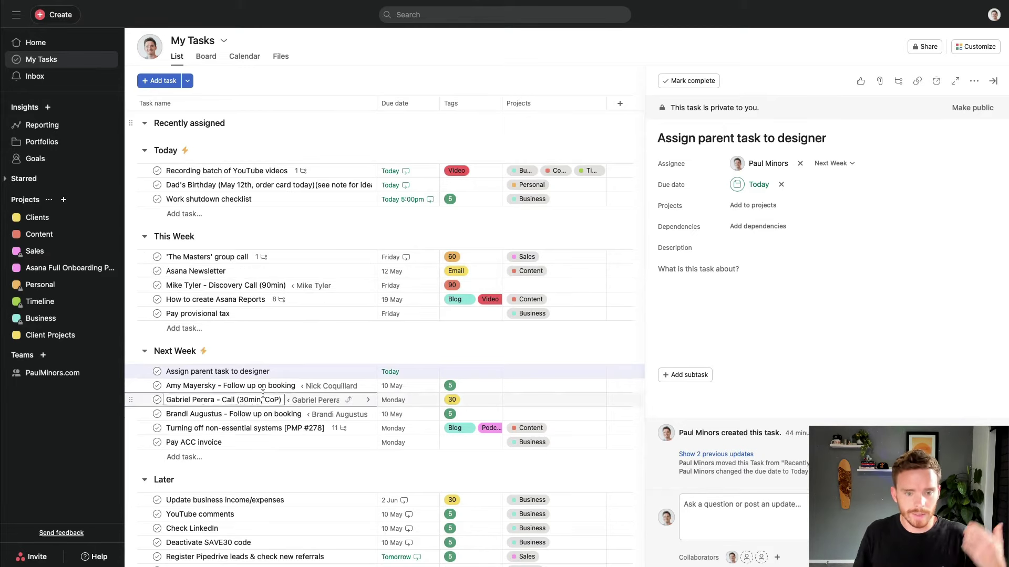
Step: Move the task to the top of This Week and give it a 4 – 10 May date range
drag(286, 355, 326, 257)
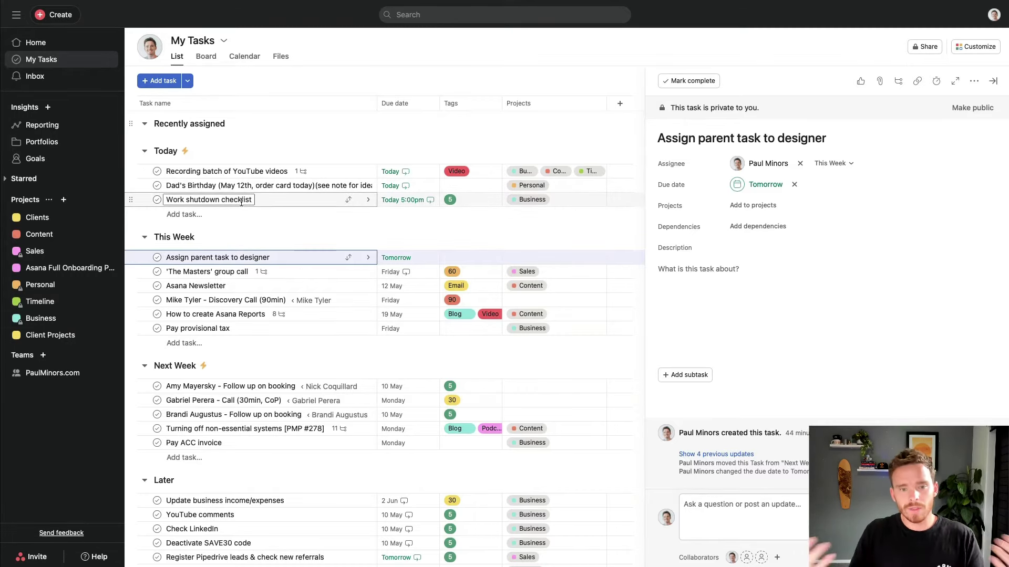
click(401, 259)
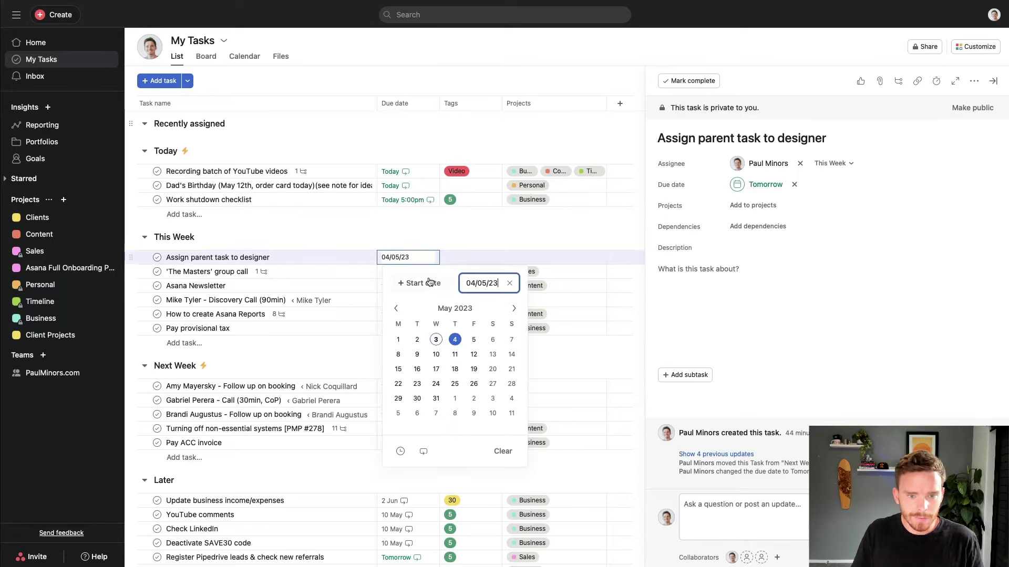
click(424, 284)
click(454, 341)
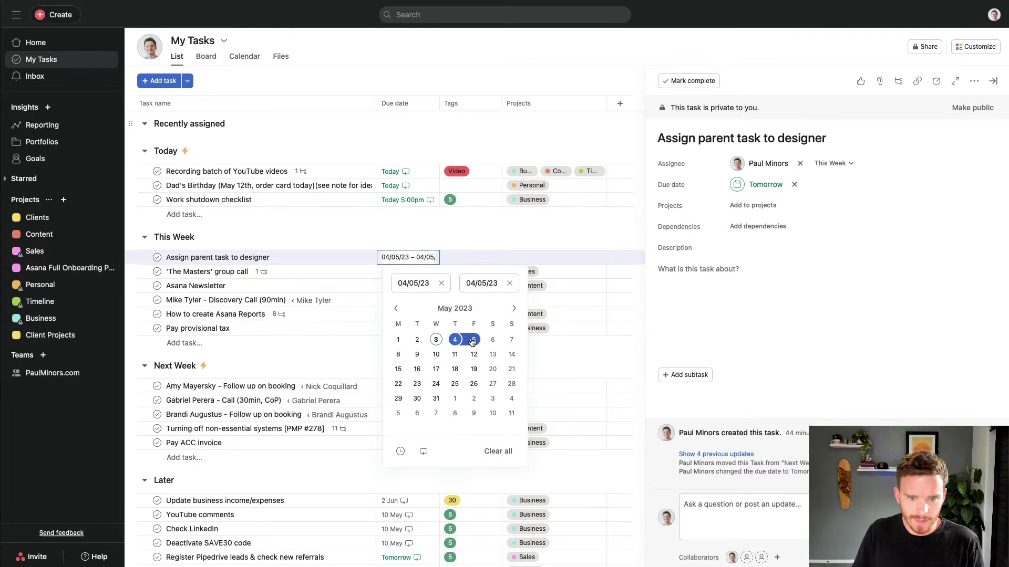
click(436, 354)
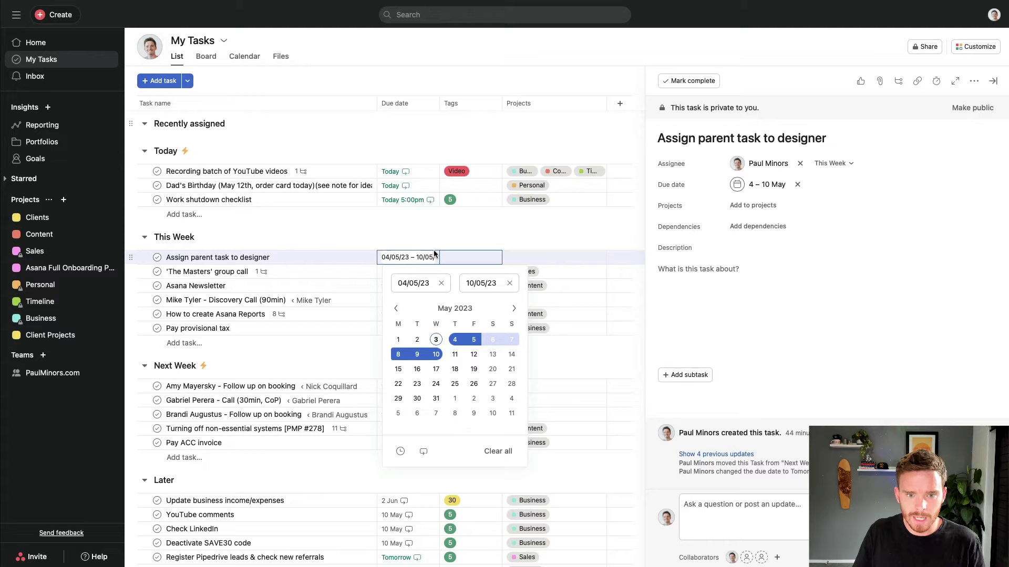
click(467, 257)
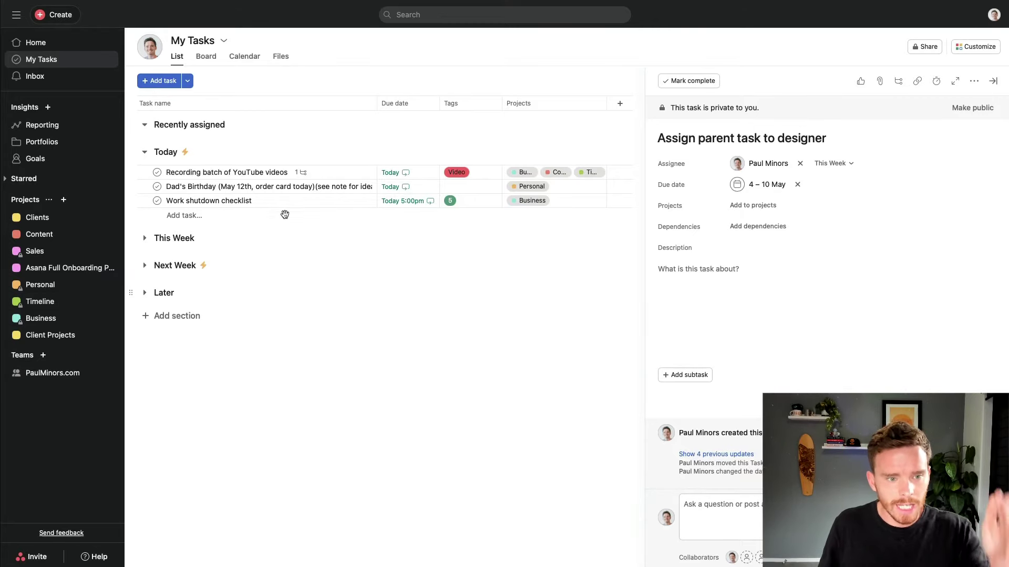
Step: Close the task detail pane with Escape so My Tasks fills the window
key(Escape)
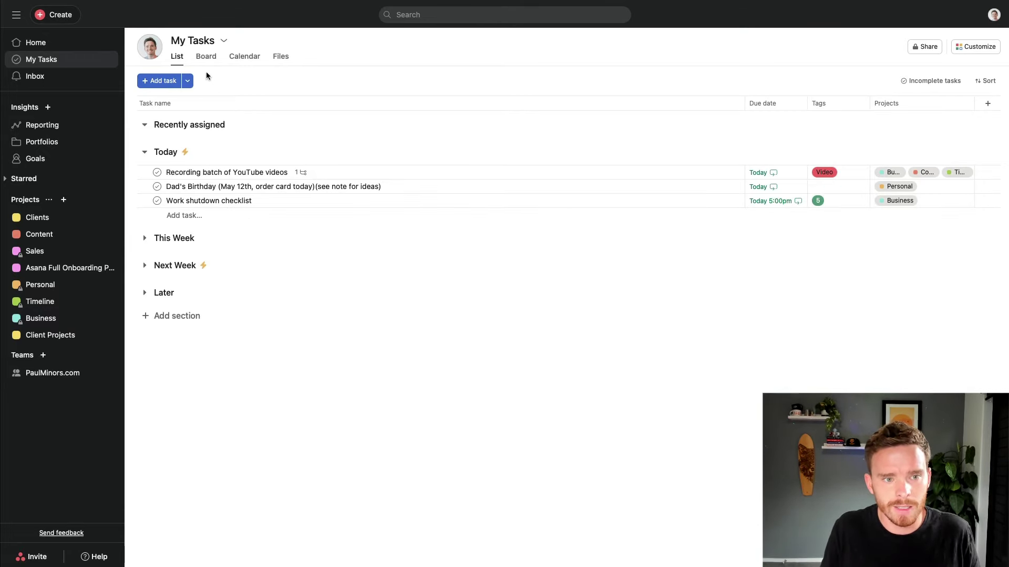
Step: Preview My Tasks as a board, then switch it to the May 2023 calendar view
click(206, 56)
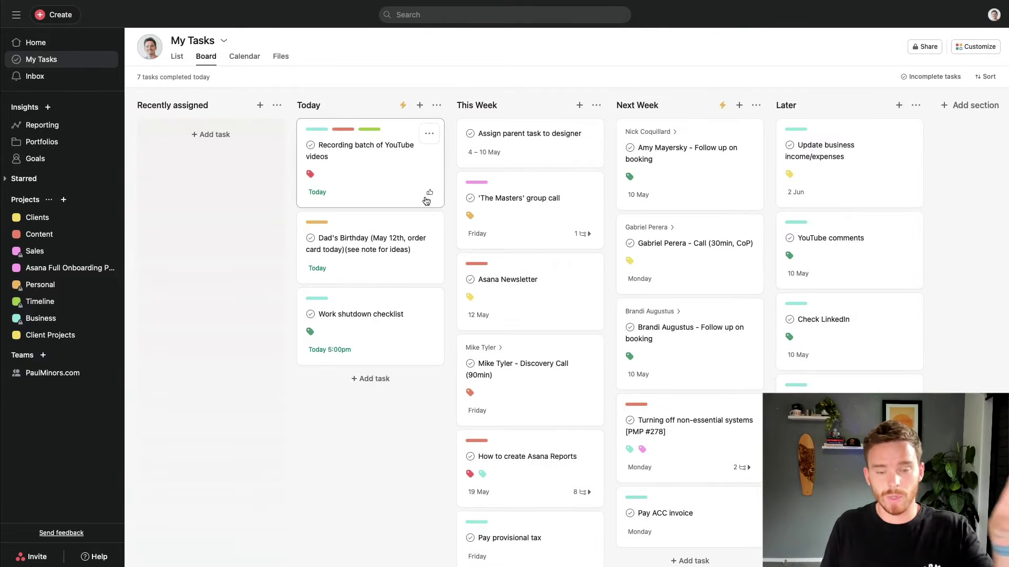
scroll(427, 199, right, 3)
scroll(425, 199, left, 3)
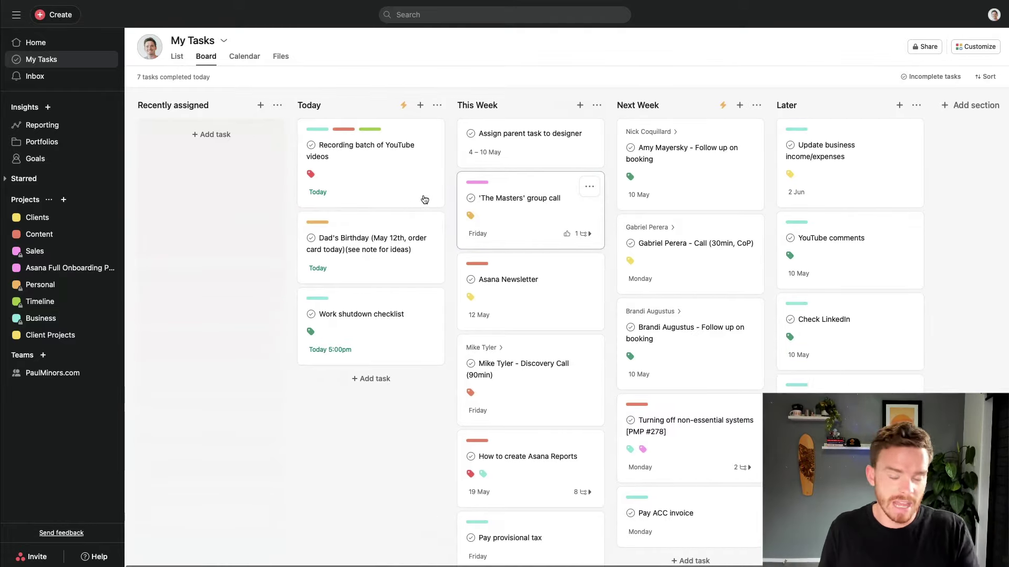
click(244, 56)
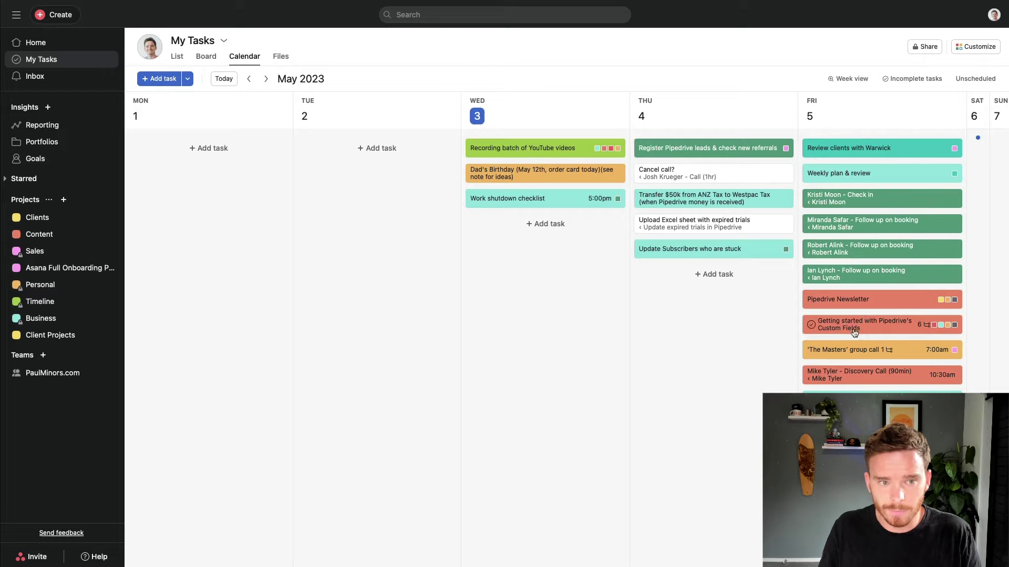
click(177, 59)
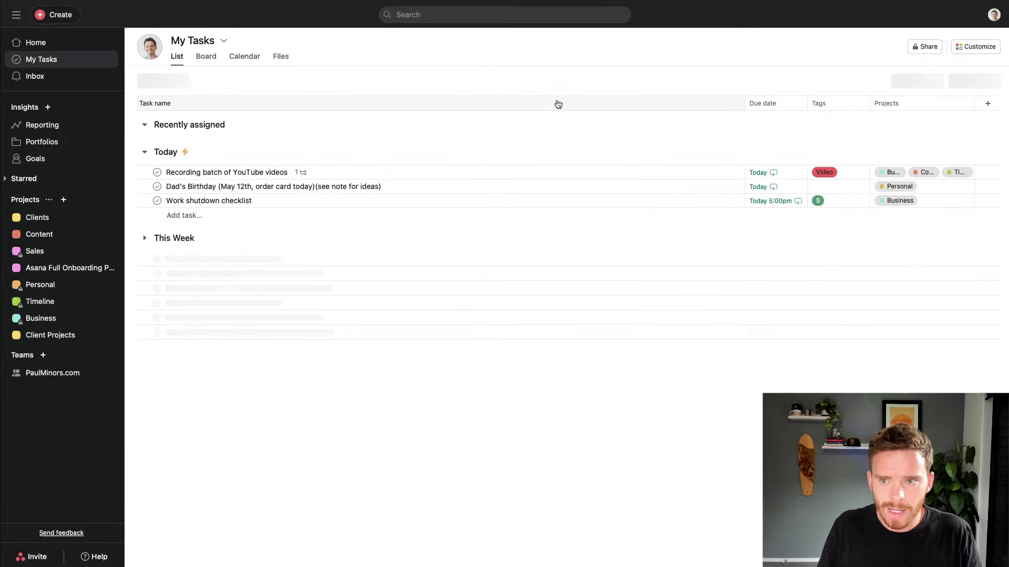
click(982, 80)
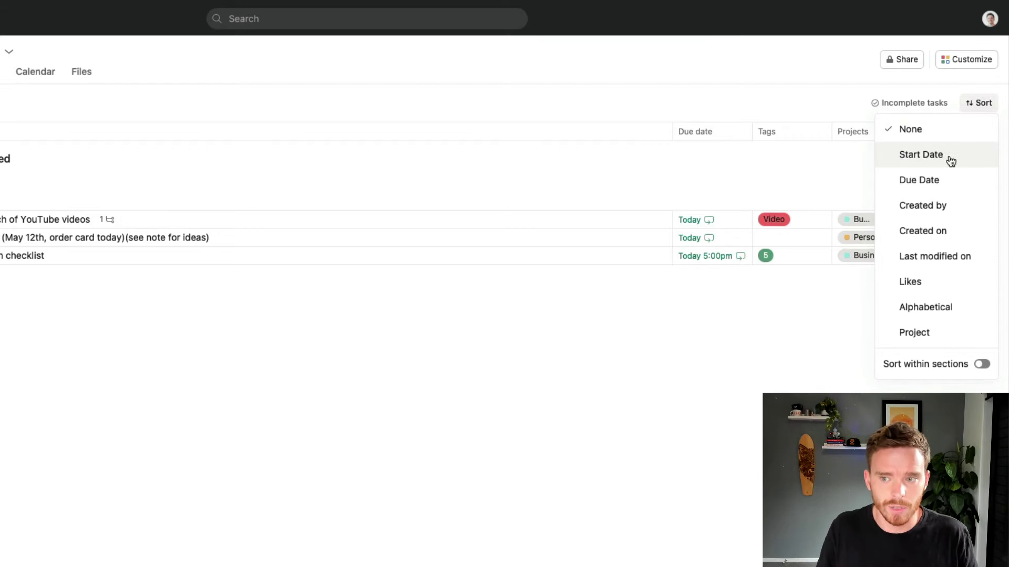
click(935, 181)
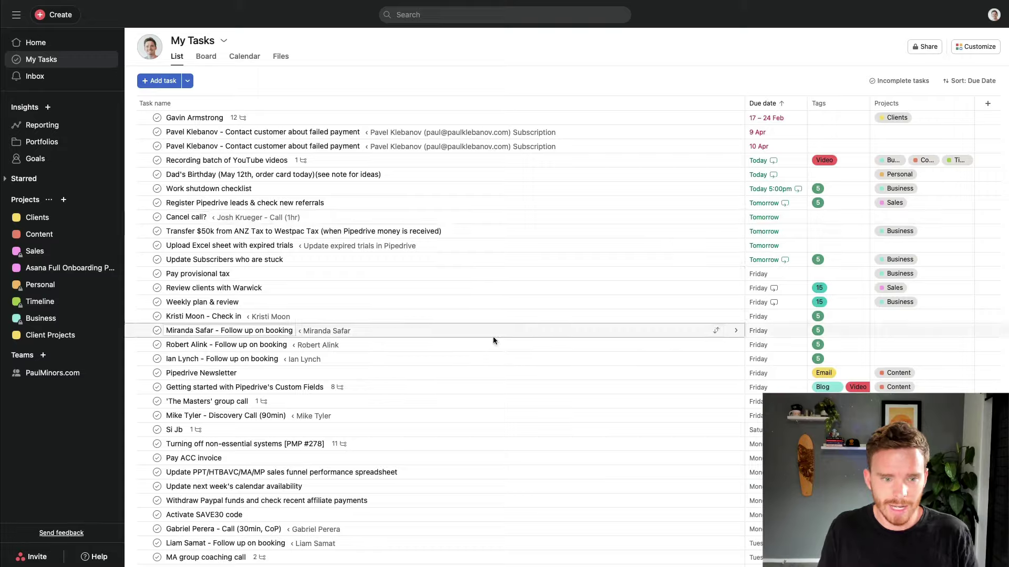
scroll(492, 339, down, 2)
scroll(493, 341, down, 15)
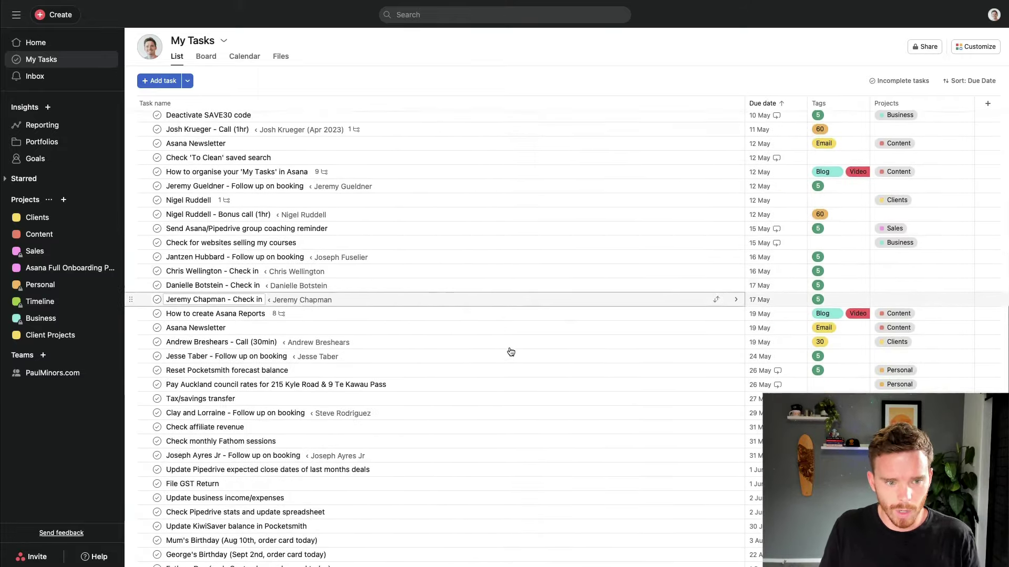
scroll(510, 352, down, 1)
scroll(507, 351, up, 15)
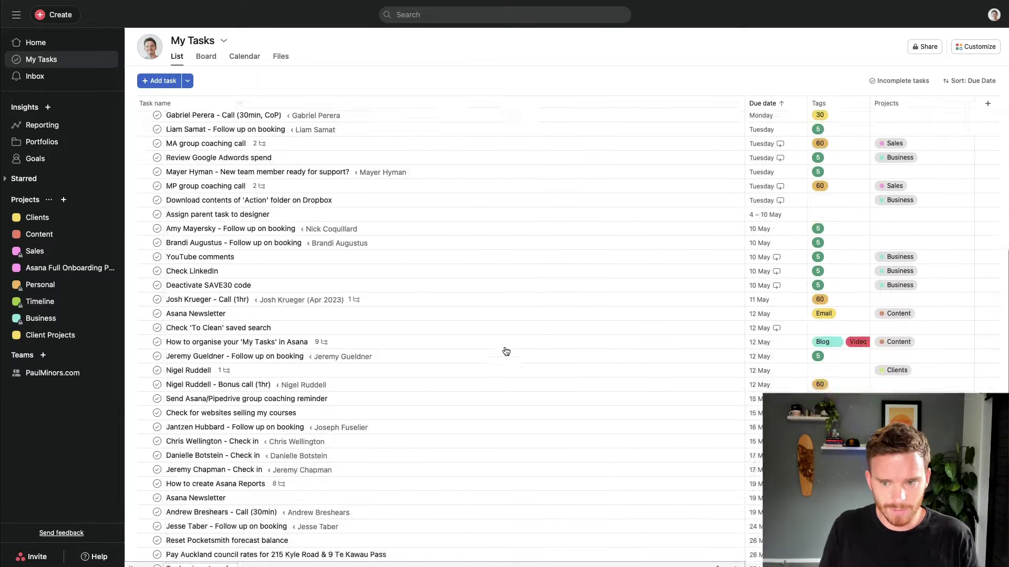
scroll(505, 351, up, 2)
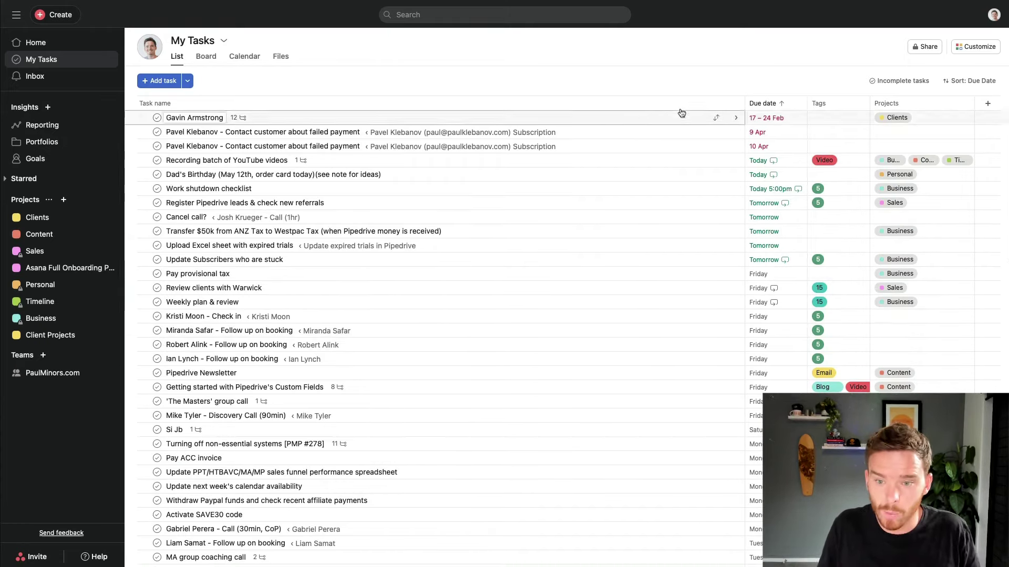
Step: Sort My Tasks by project to compare the layout
click(972, 84)
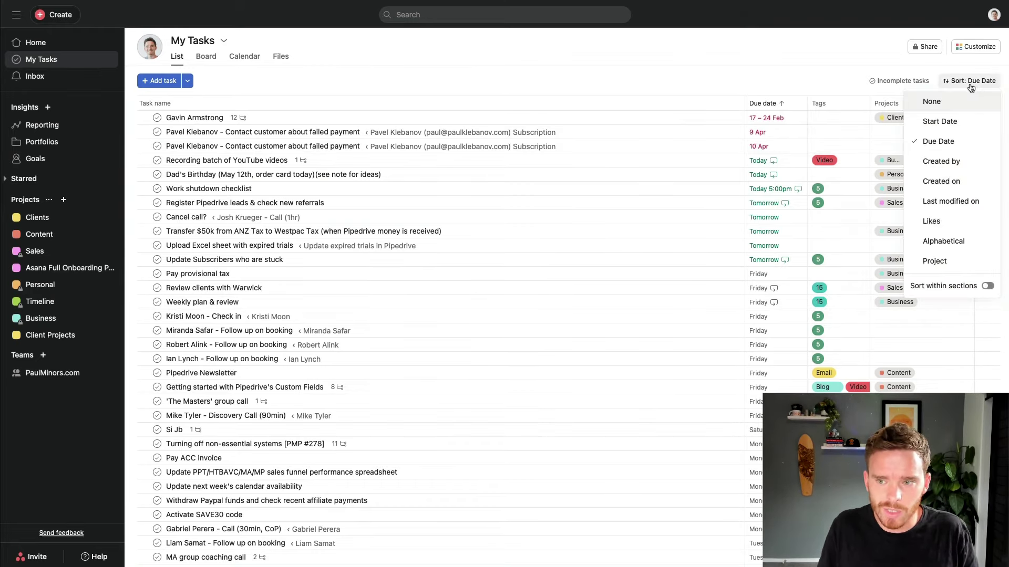
click(938, 141)
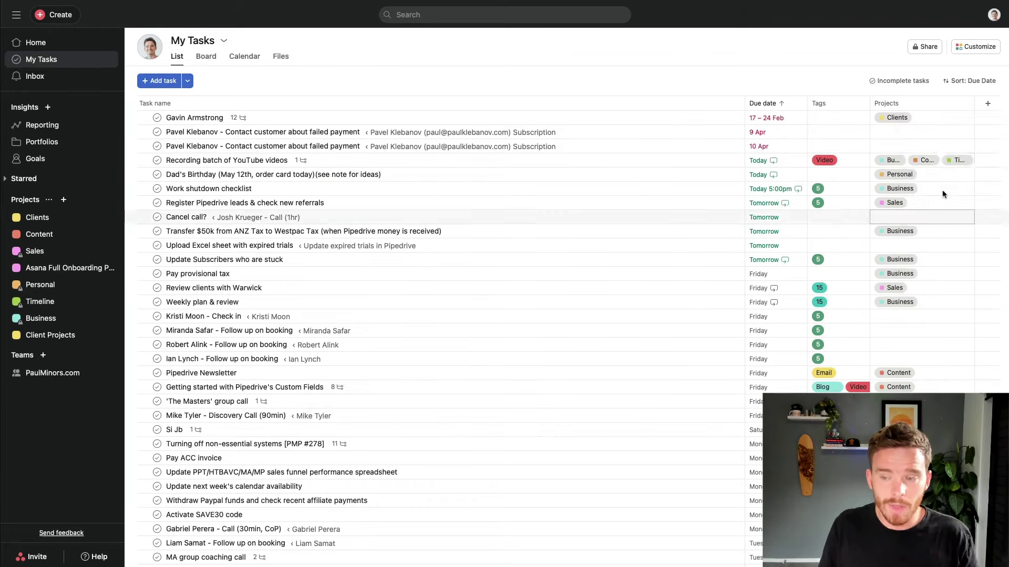
click(972, 80)
click(938, 261)
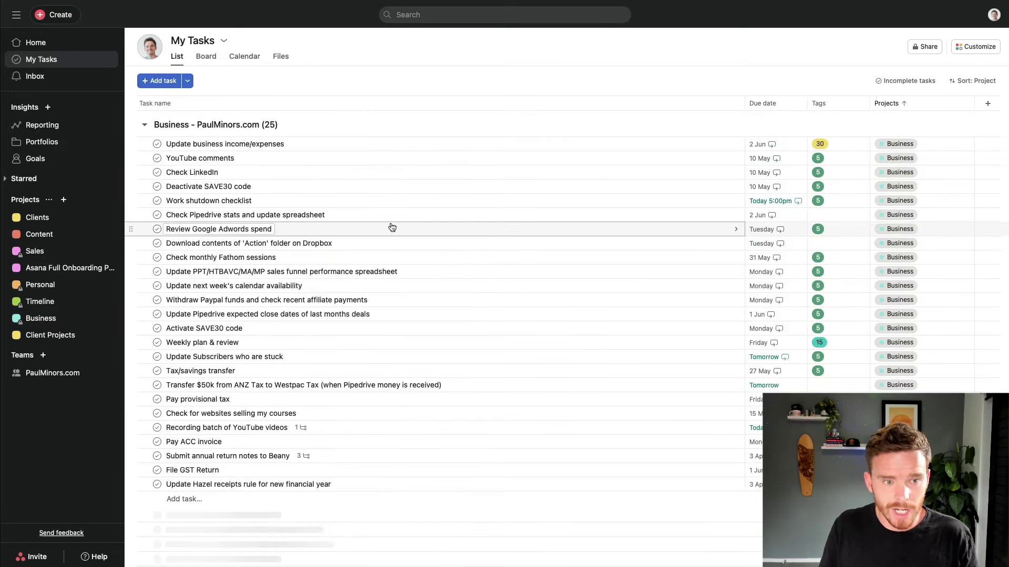
scroll(432, 290, down, 5)
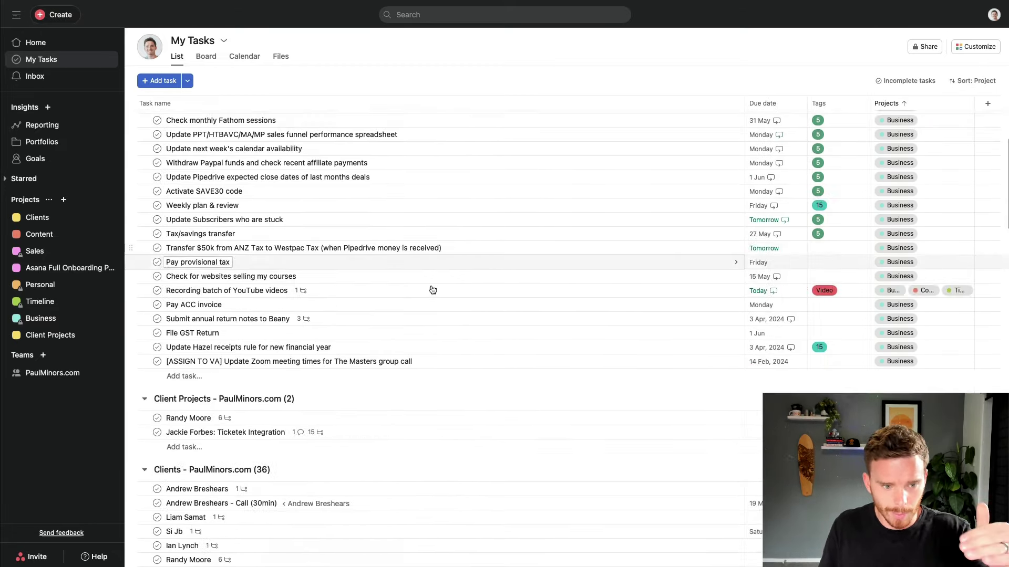
scroll(432, 290, down, 2)
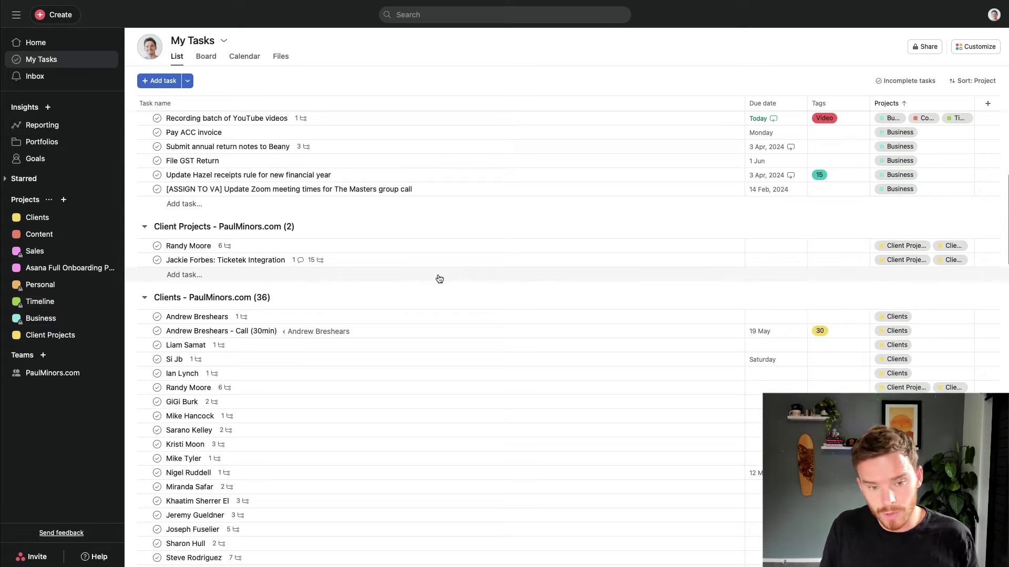
scroll(431, 278, up, 7)
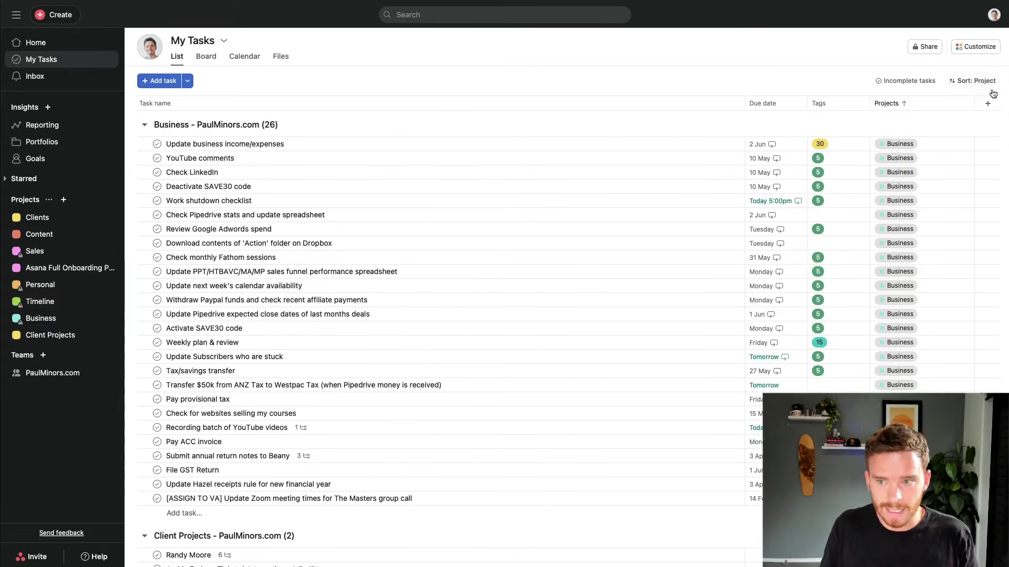
Step: Set My Tasks sorting to None so the sections reappear
click(978, 82)
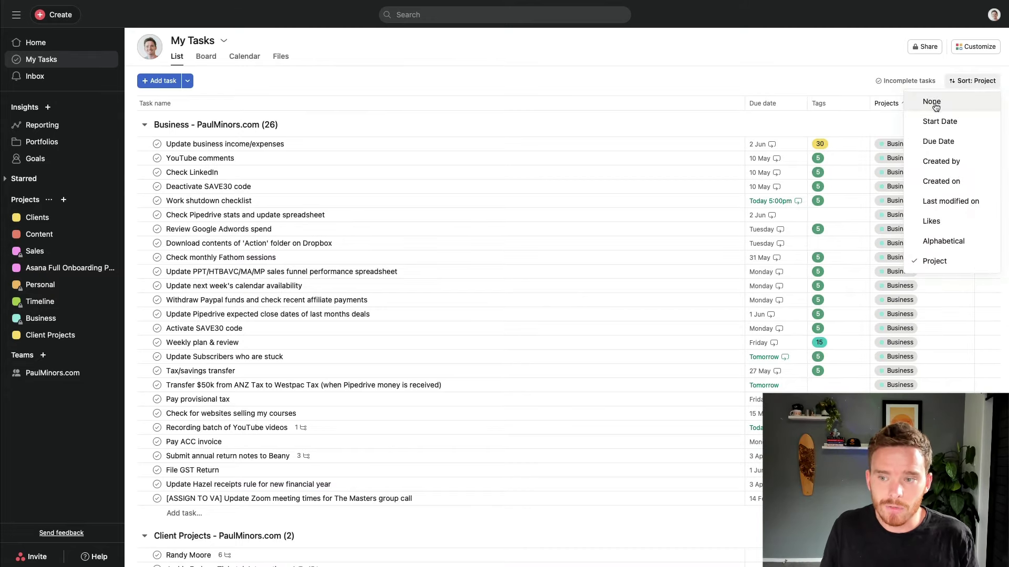
click(935, 105)
click(985, 81)
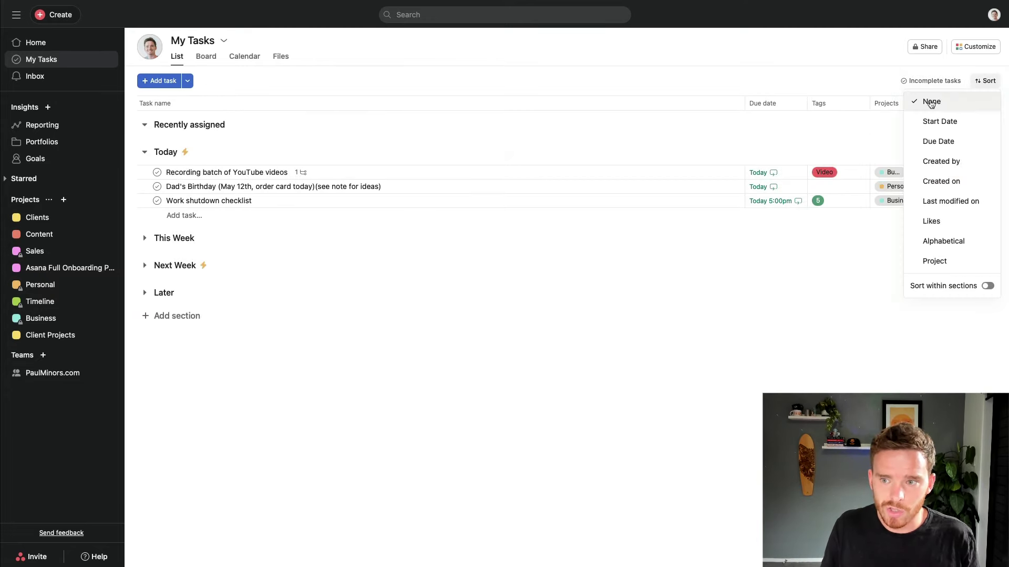
Step: Dismiss the sort options menu
click(737, 75)
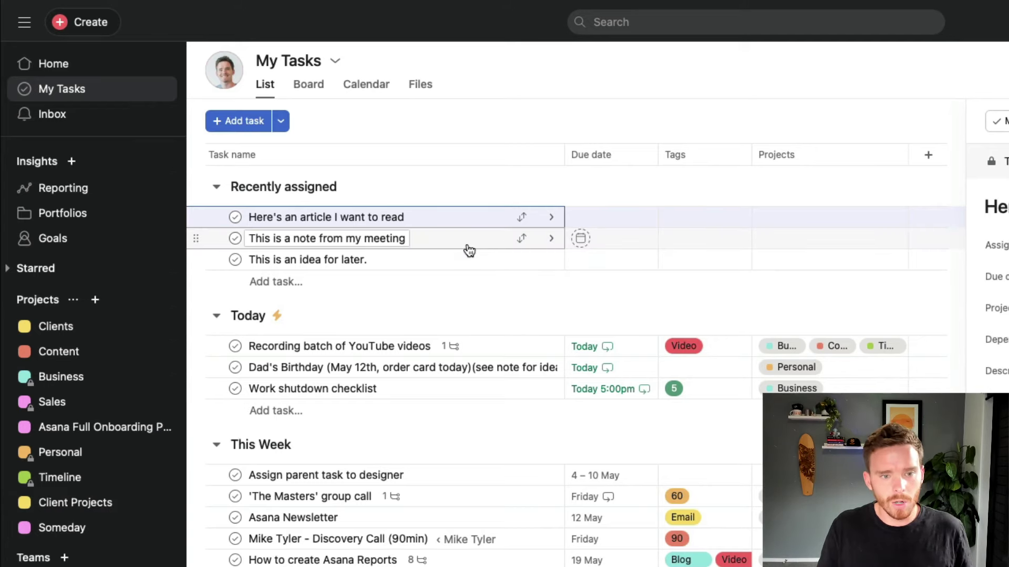
Step: Add the article, meeting-note and idea tasks to the Someday project, then open Someday
shift+click(460, 266)
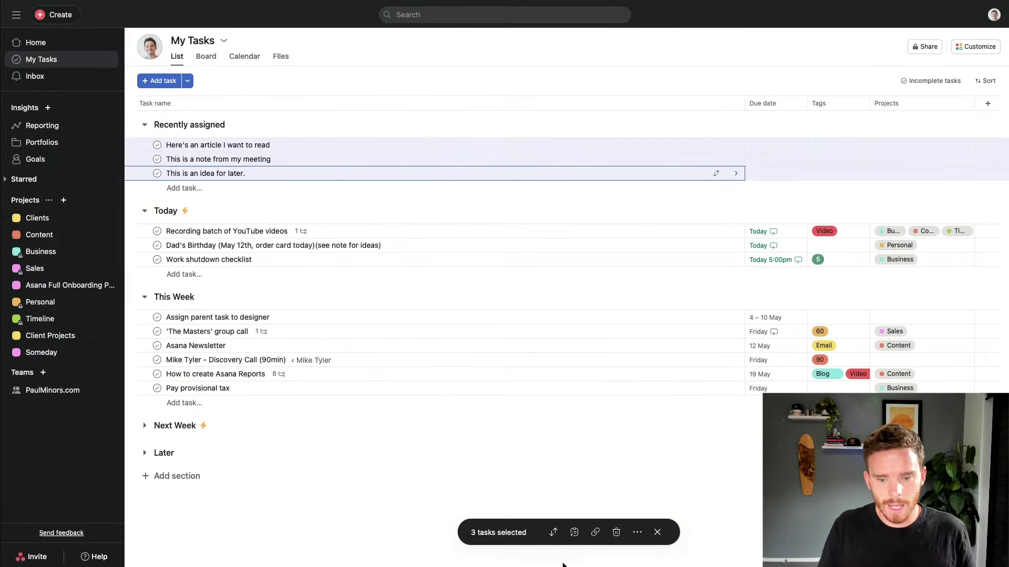
click(575, 532)
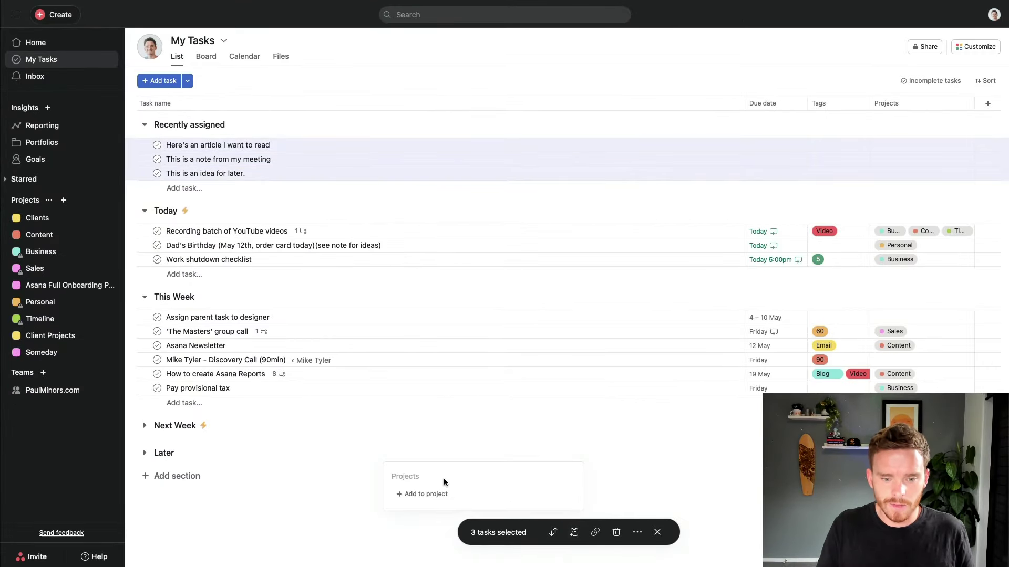
click(423, 494)
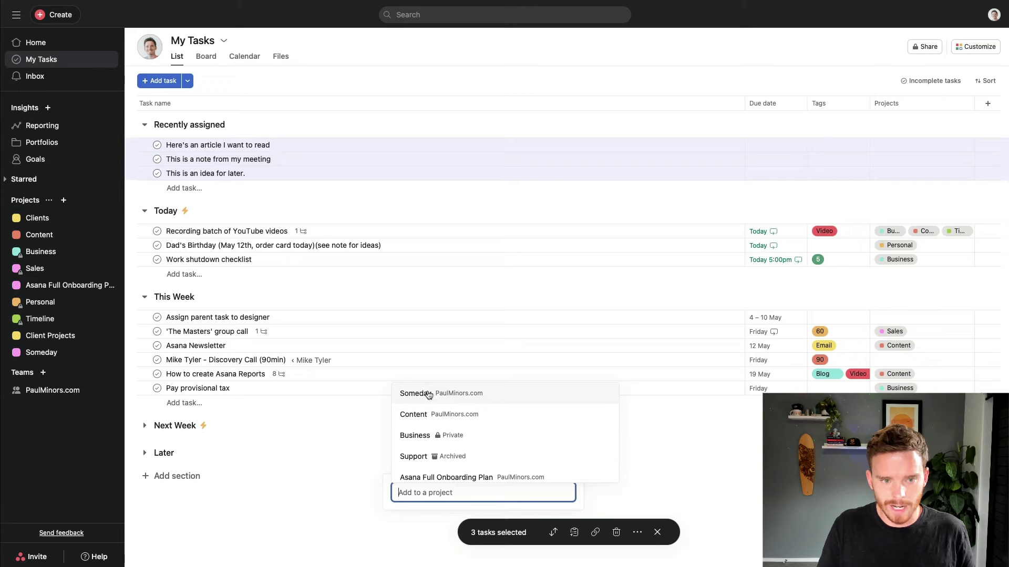
click(407, 392)
click(367, 150)
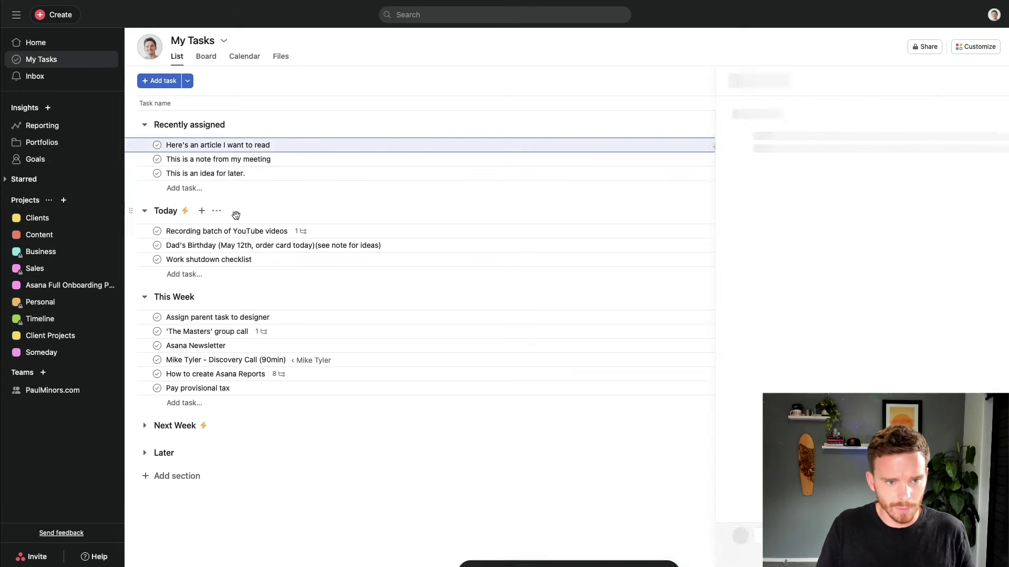
click(747, 140)
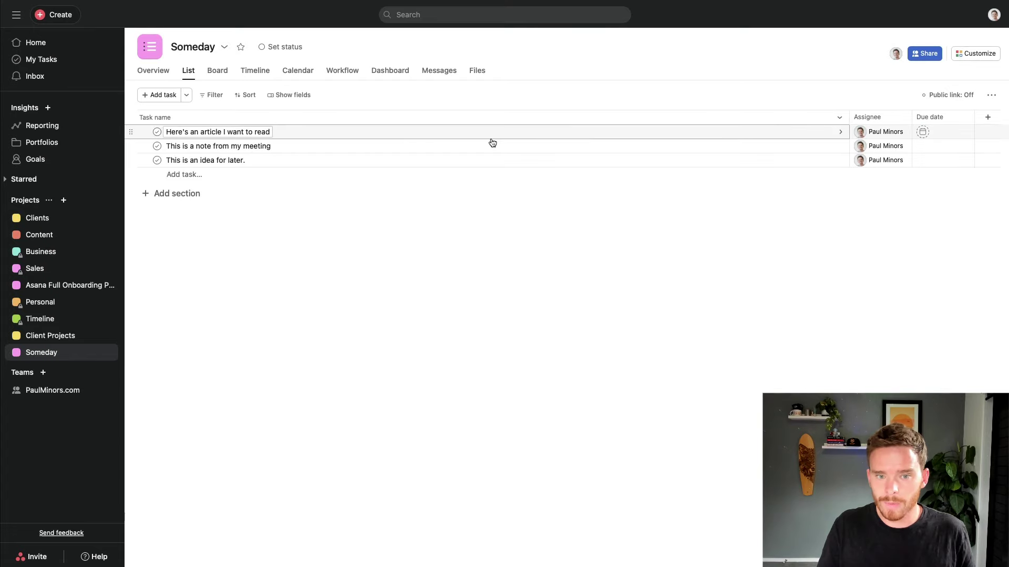
Step: Clear the assignee on all three Someday tasks, then go back to My Tasks
drag(490, 141, 452, 165)
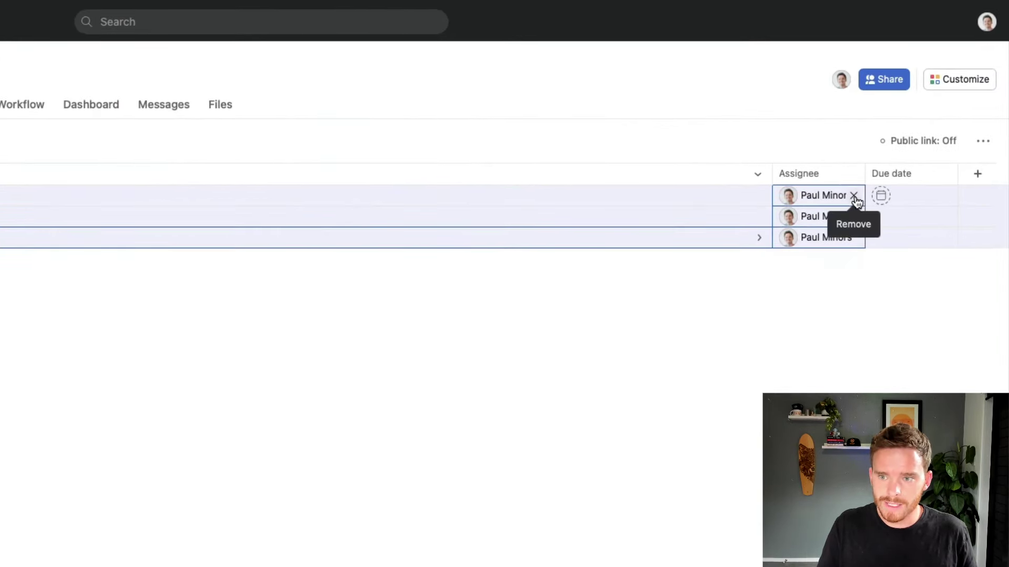
click(854, 196)
click(660, 208)
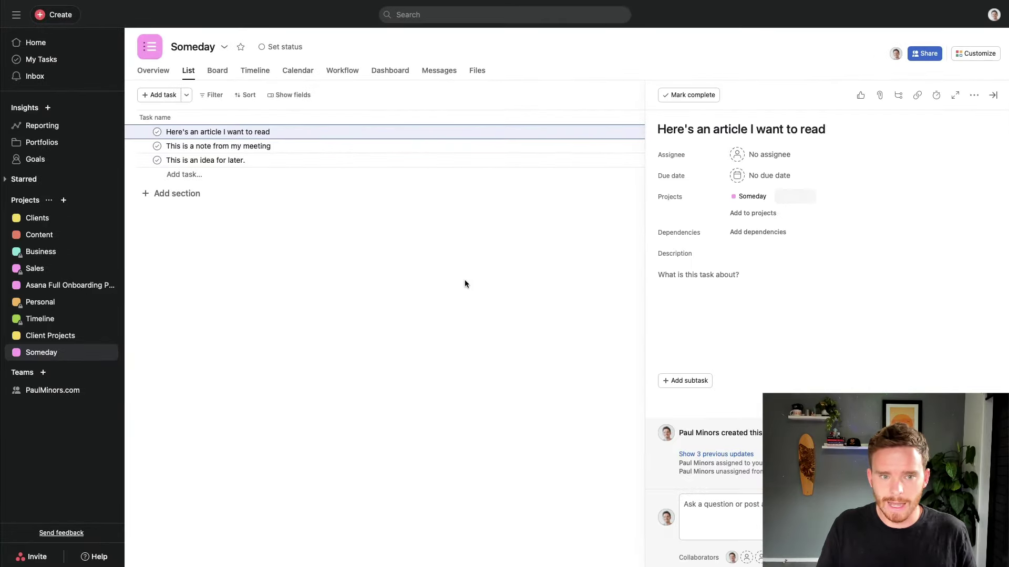
click(69, 67)
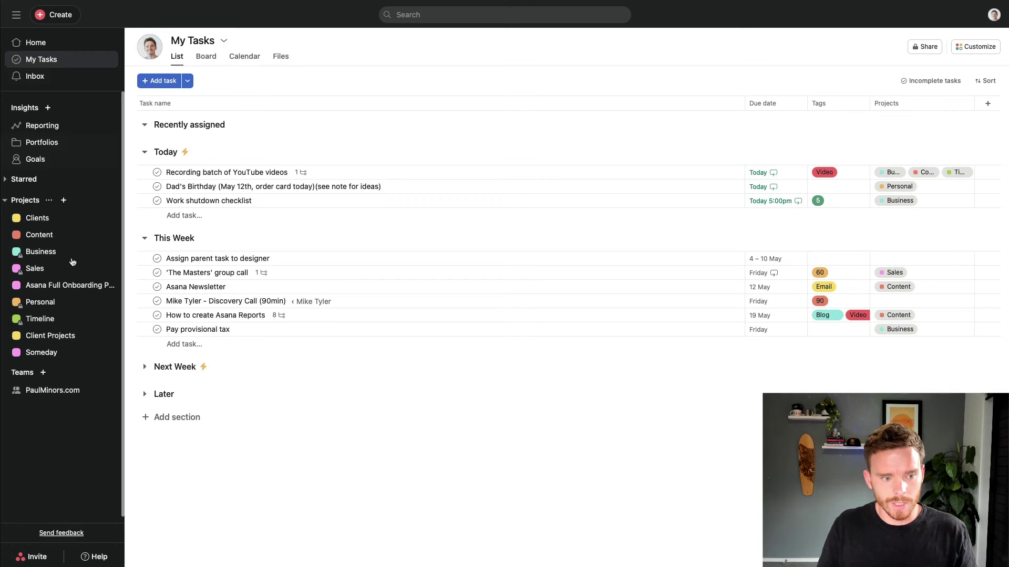
Step: In Someday, assign the idea task to yourself due 9 May, then return to My Tasks
click(65, 353)
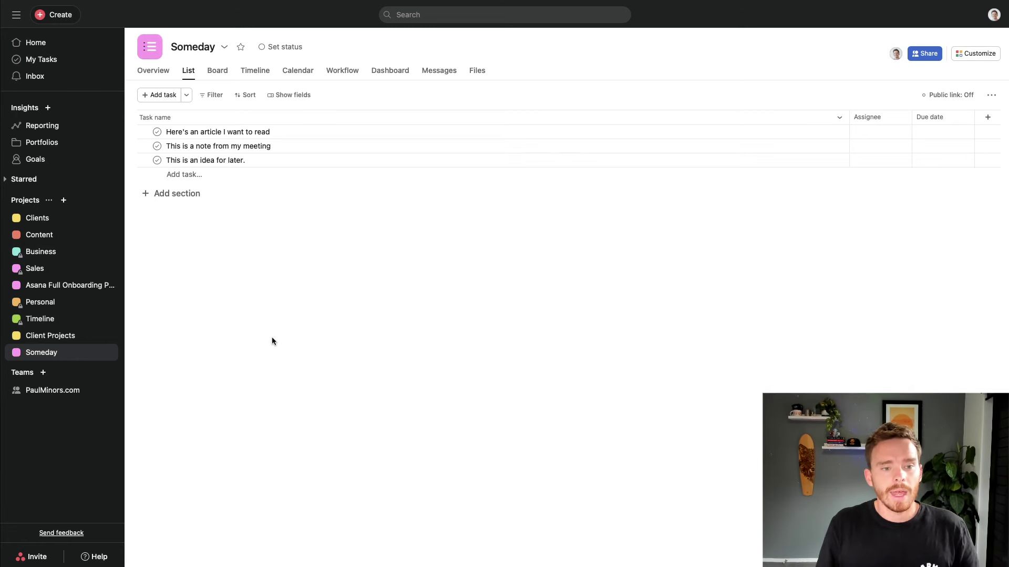
click(320, 164)
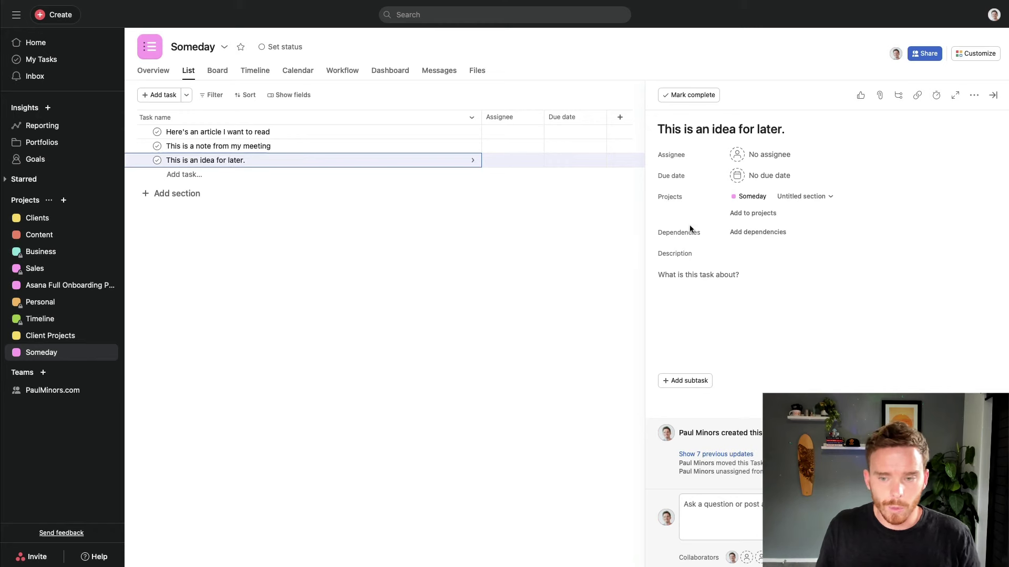
click(762, 158)
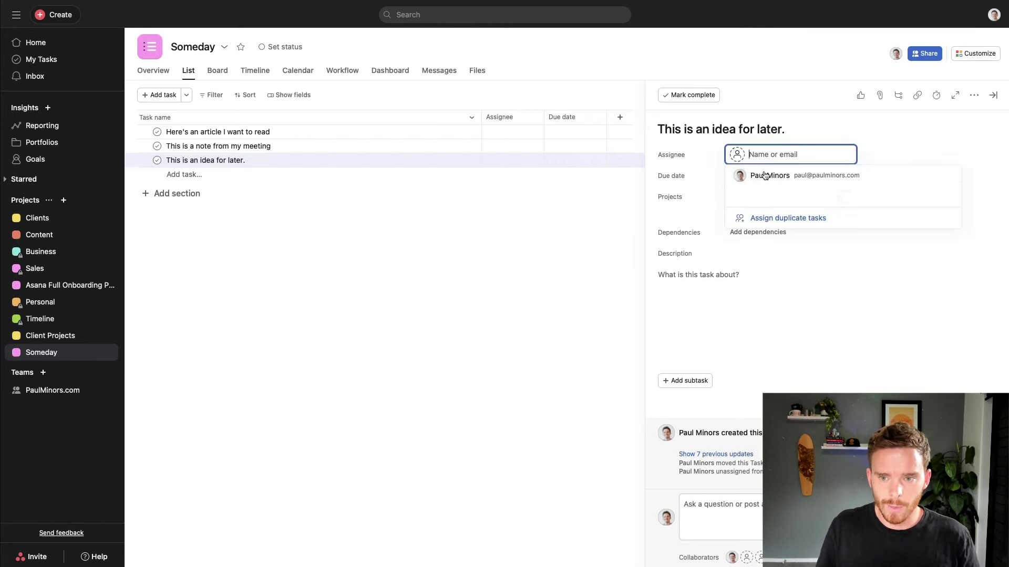
click(774, 178)
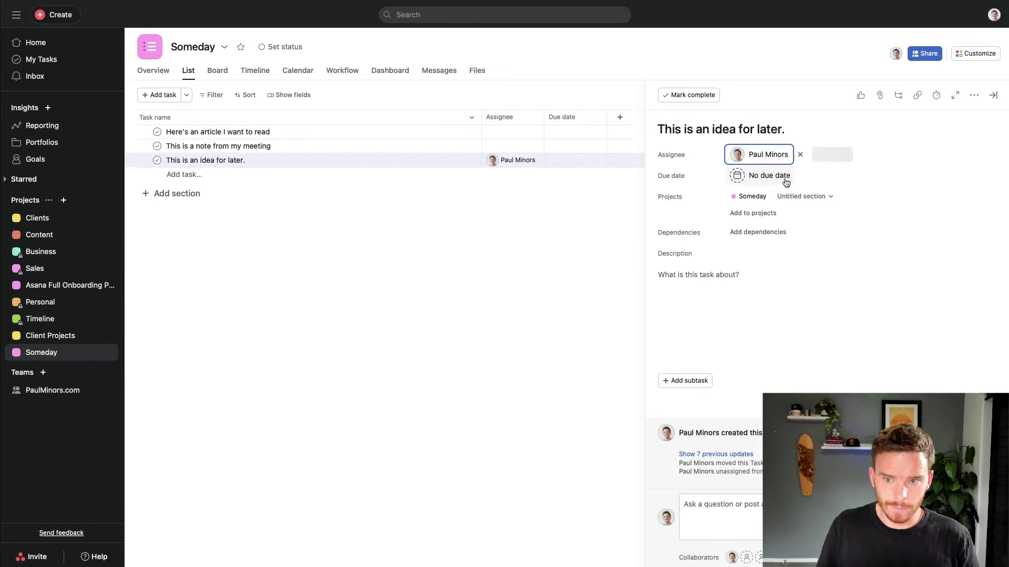
click(784, 179)
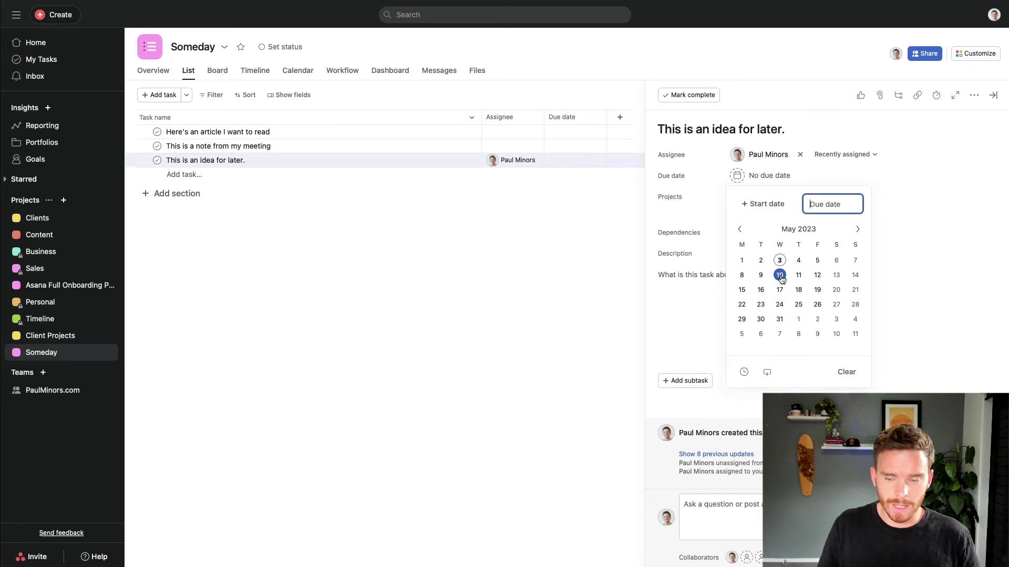
click(761, 276)
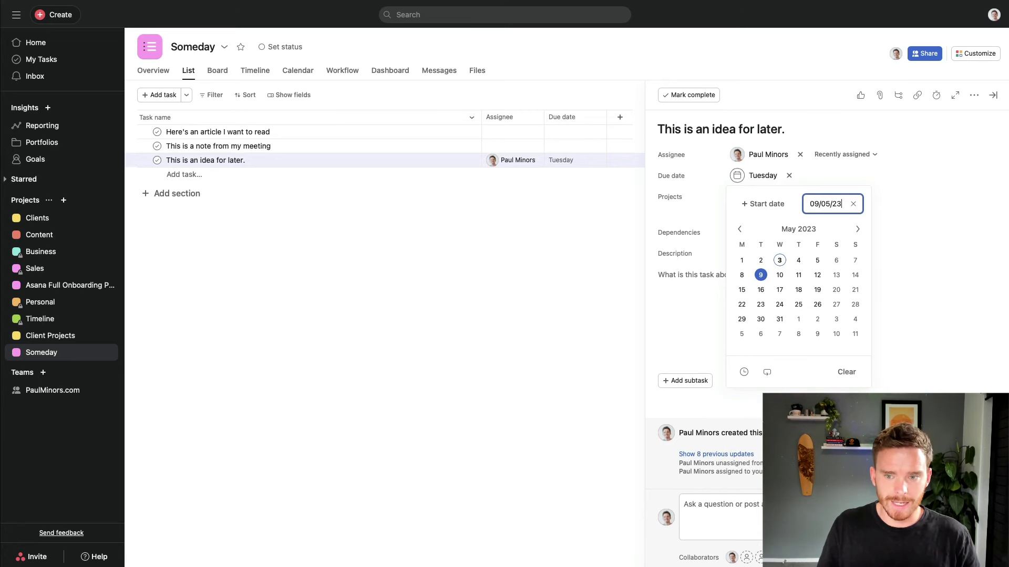
click(917, 263)
click(41, 59)
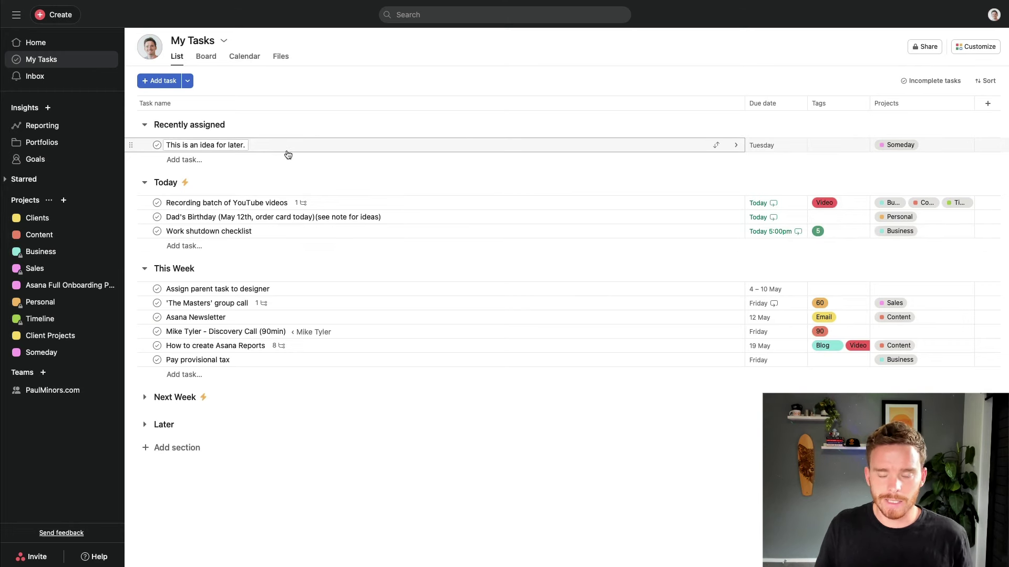
Step: Move the idea task from Recently assigned into This Week, then on to a later section
click(715, 146)
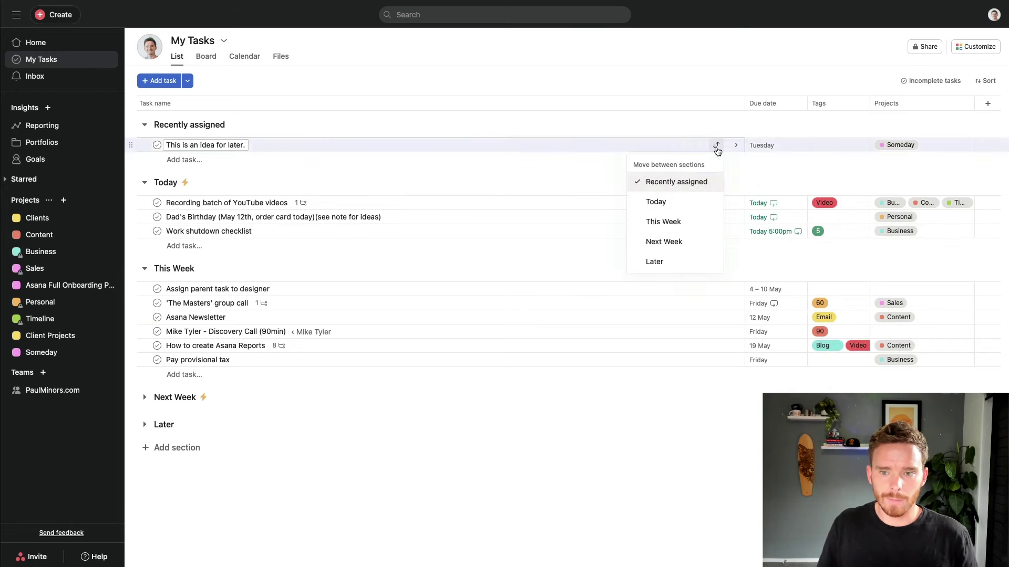
click(686, 222)
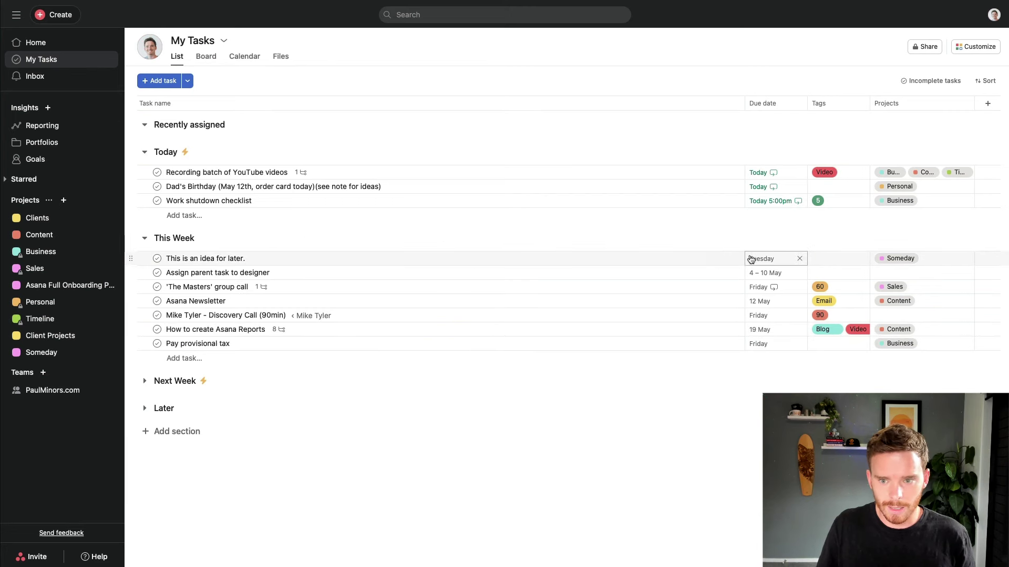
click(733, 259)
click(677, 352)
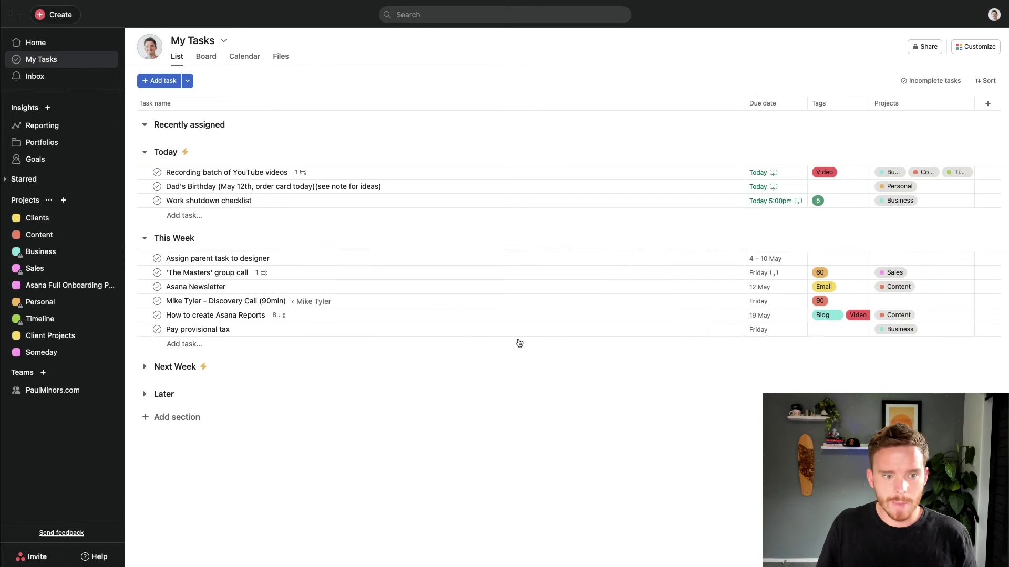
click(185, 153)
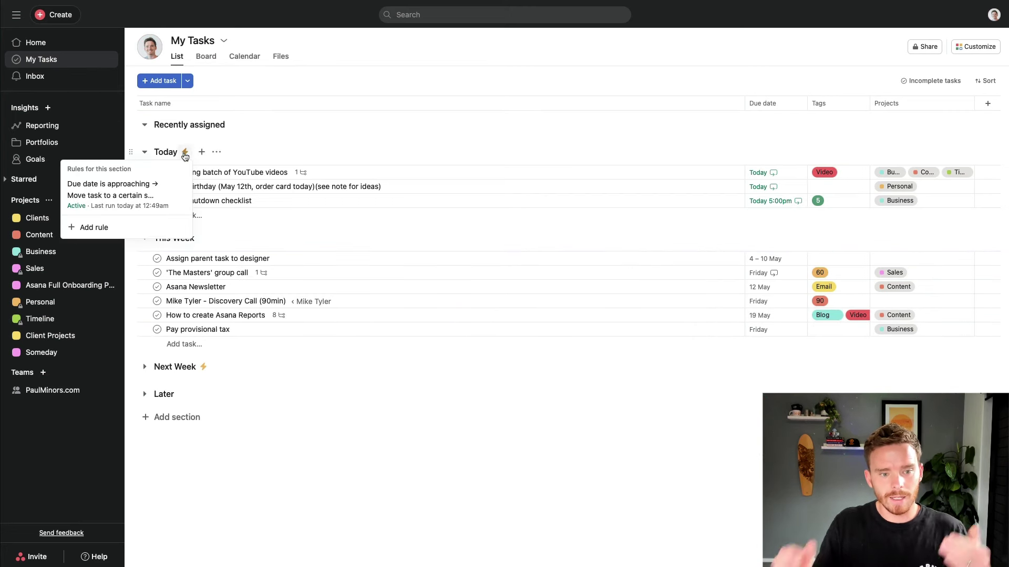